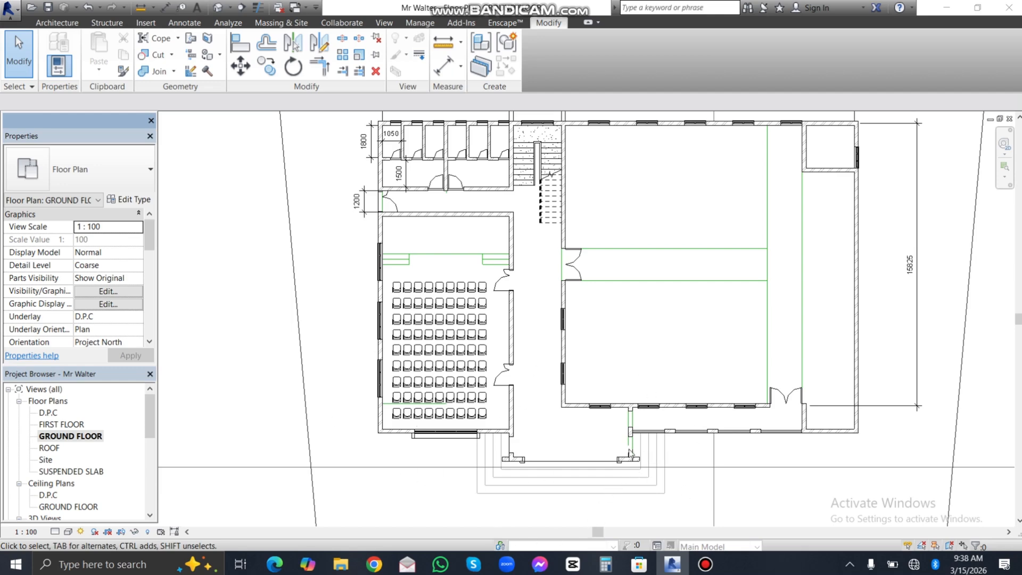
Examine the side entrance door on the ground floor plan and on the left side of the 3D model.
scroll(629, 453, down, 2)
scroll(445, 280, up, 2)
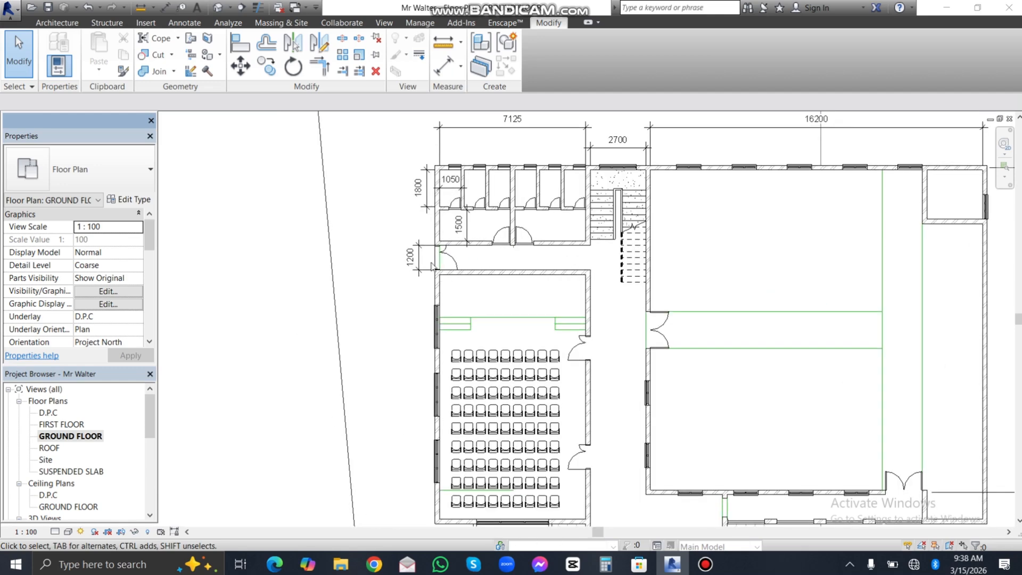
scroll(432, 266, up, 3)
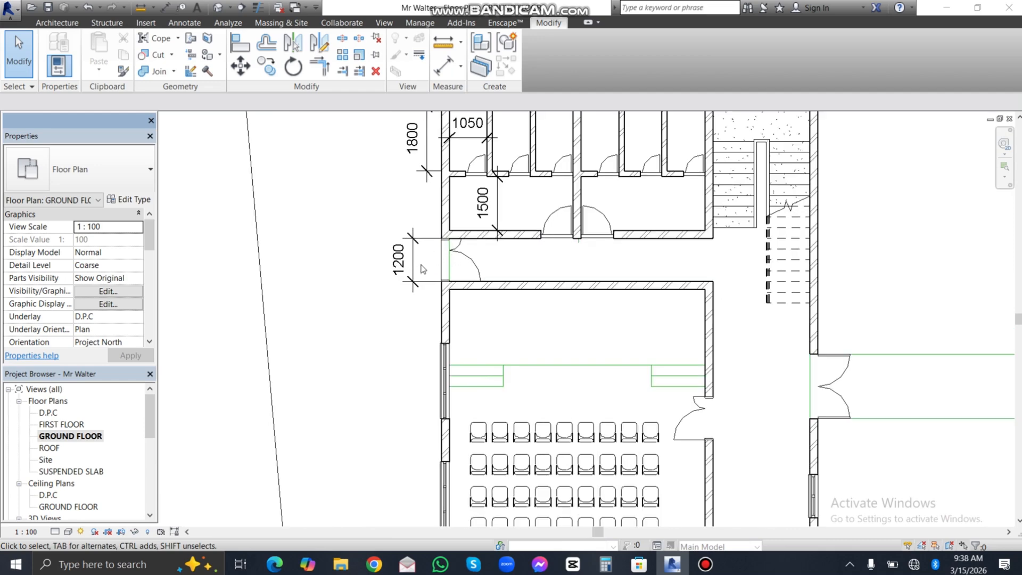
scroll(423, 269, down, 3)
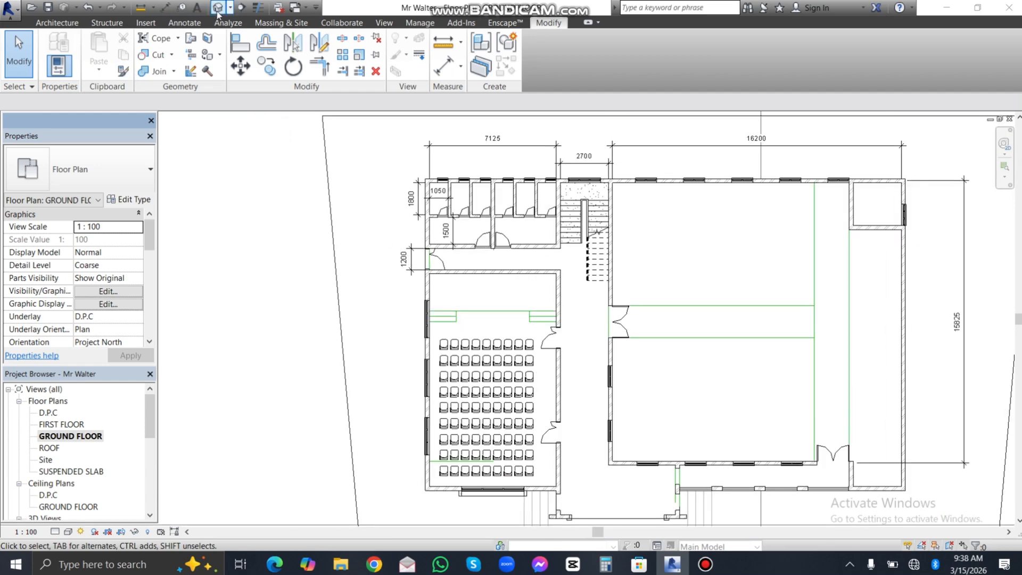
click(218, 8)
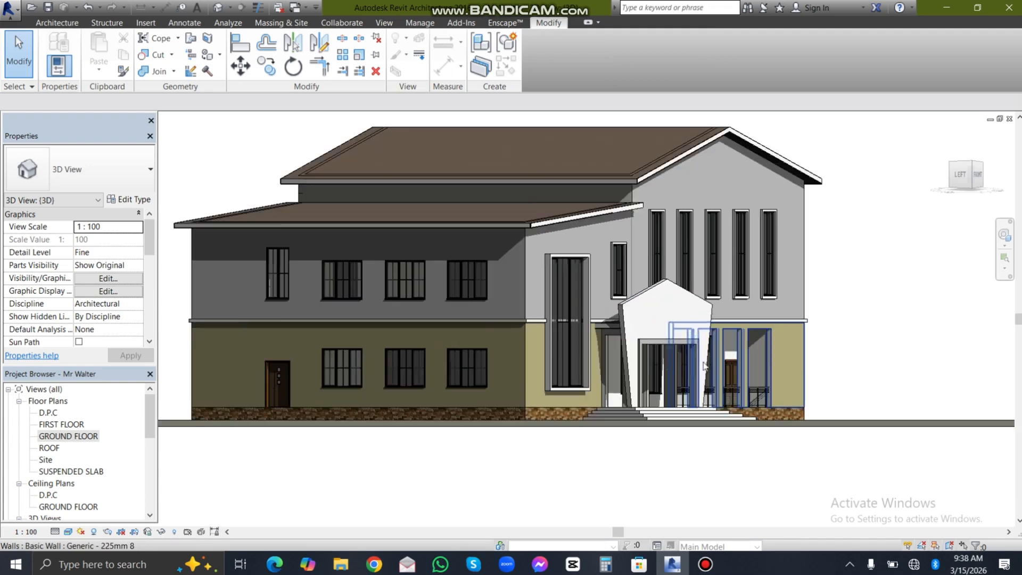
scroll(664, 356, up, 2)
scroll(704, 352, down, 2)
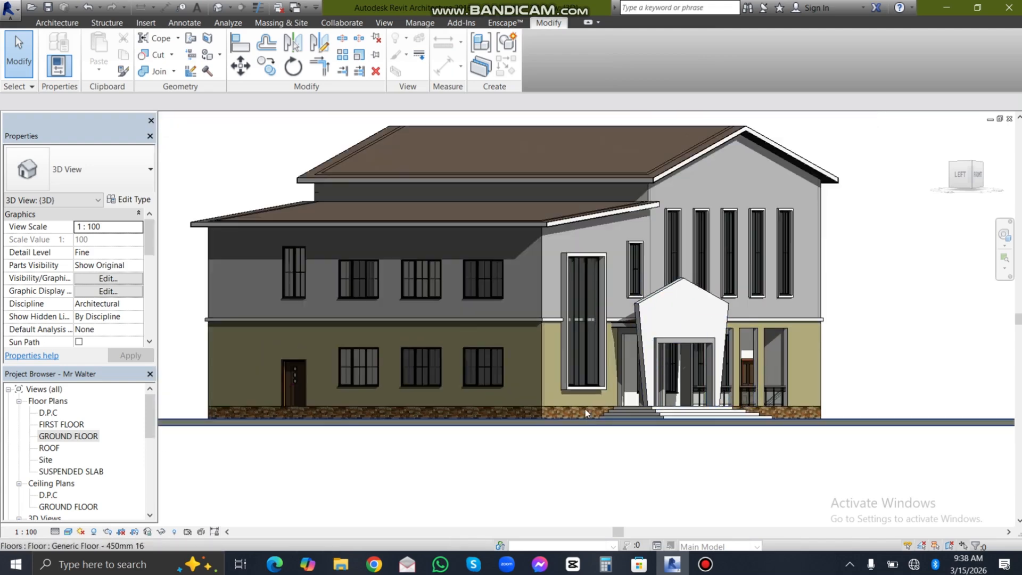
scroll(631, 415, up, 3)
scroll(673, 411, down, 2)
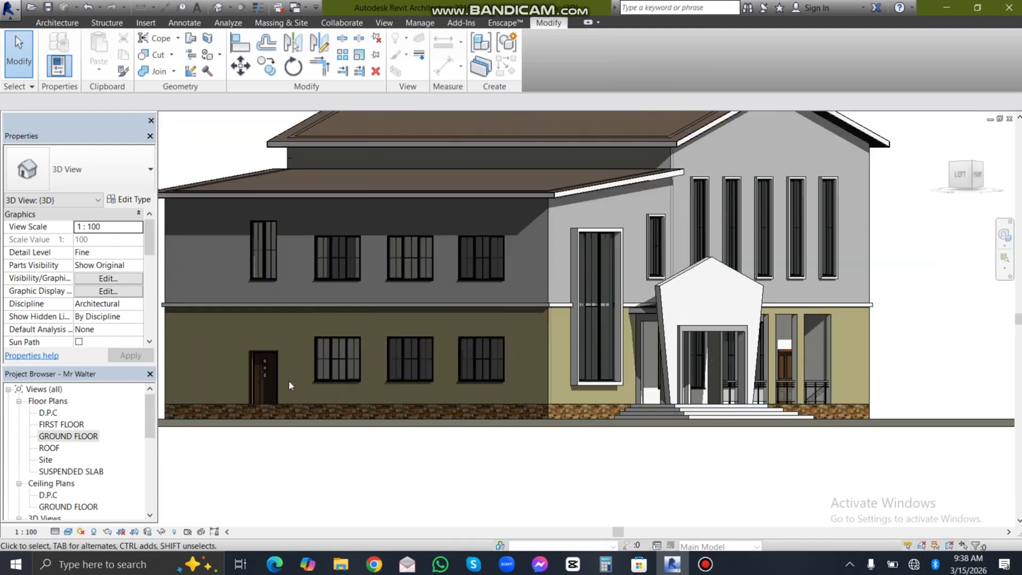
click(959, 189)
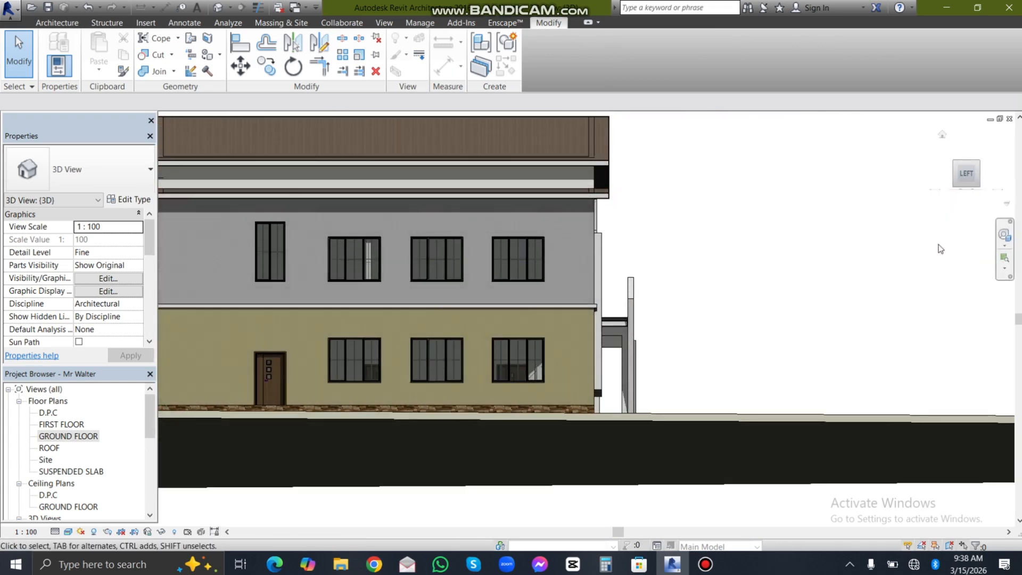
scroll(543, 324, up, 3)
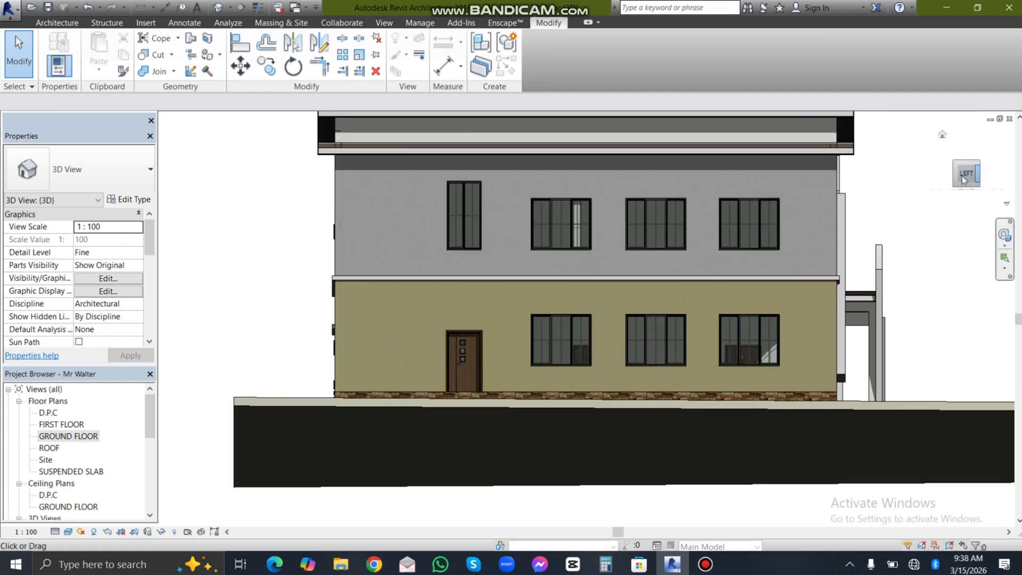
drag(961, 187, 958, 187)
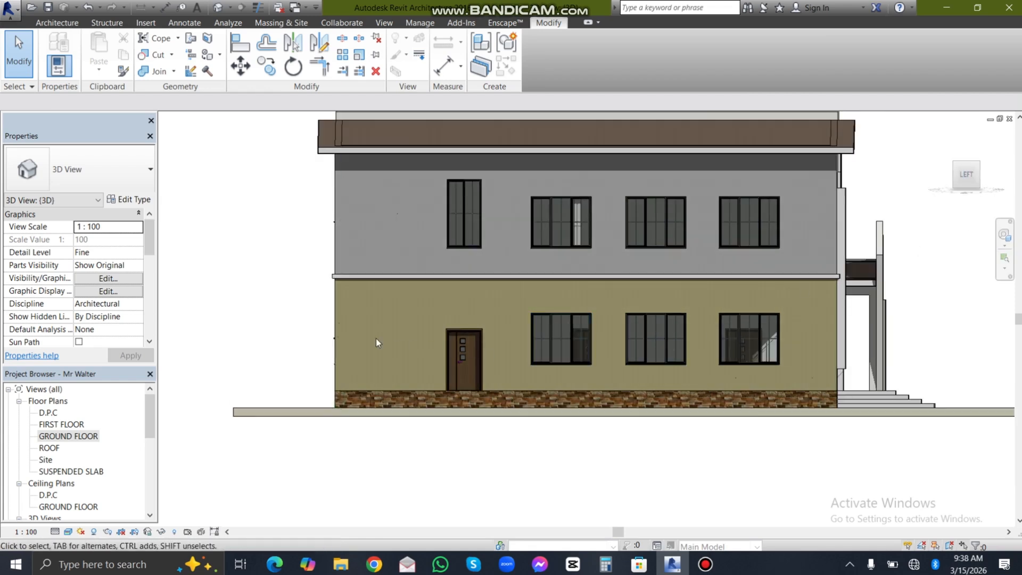
scroll(326, 298, up, 2)
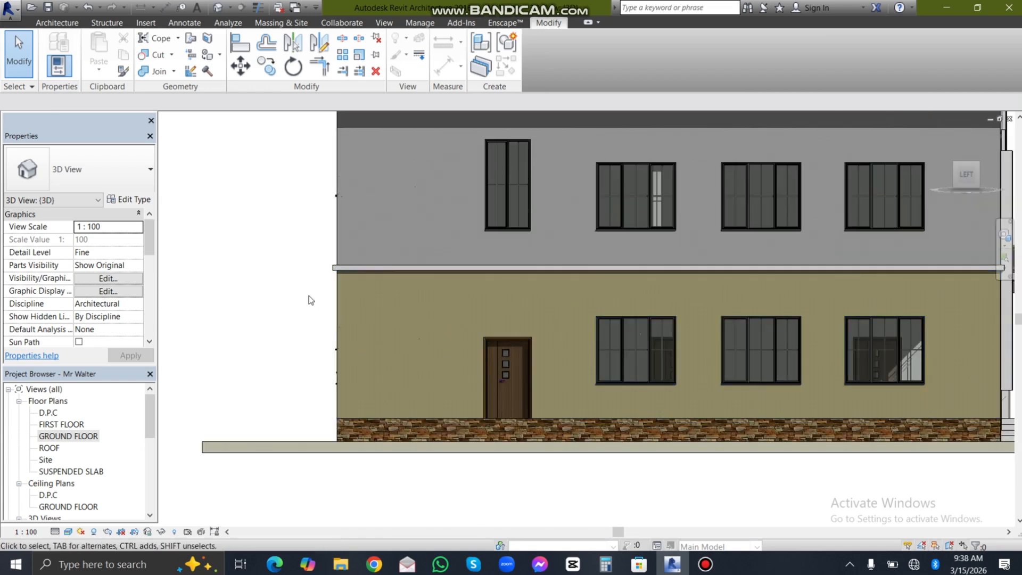
Inspect the back of the building in 3D at the stone plinth corner beneath the side door.
click(955, 174)
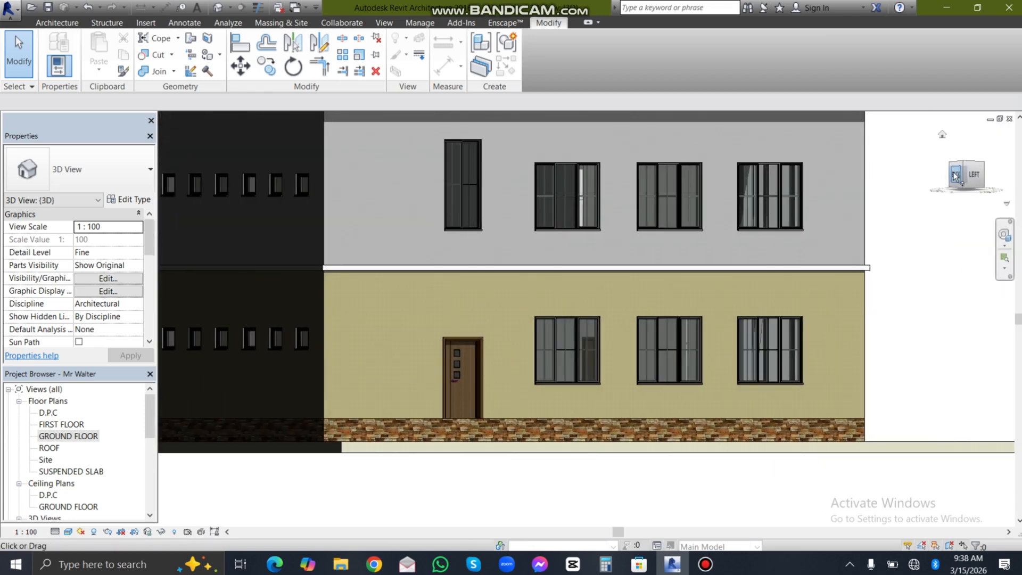
click(956, 175)
scroll(554, 392, up, 6)
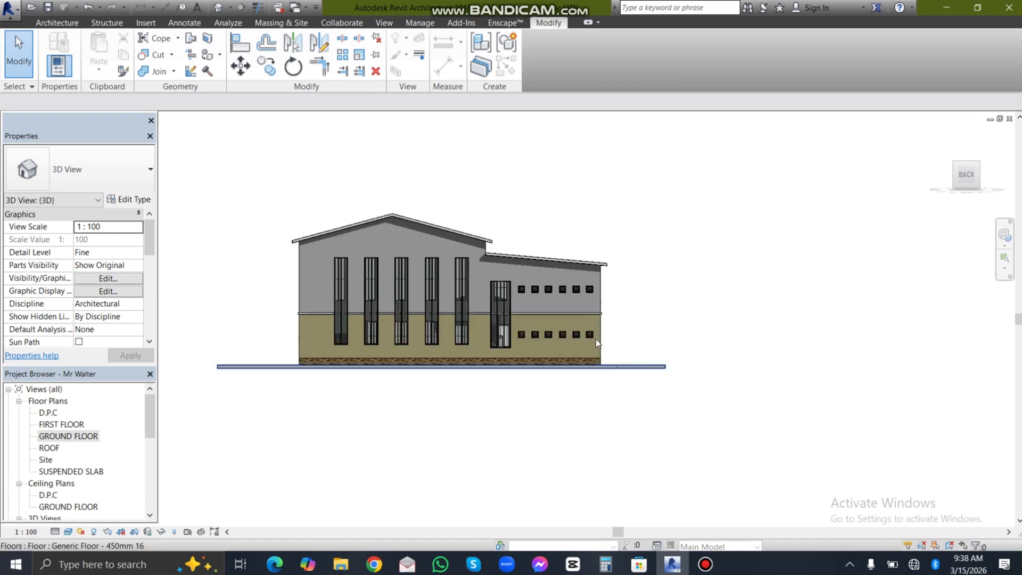
scroll(599, 327, down, 4)
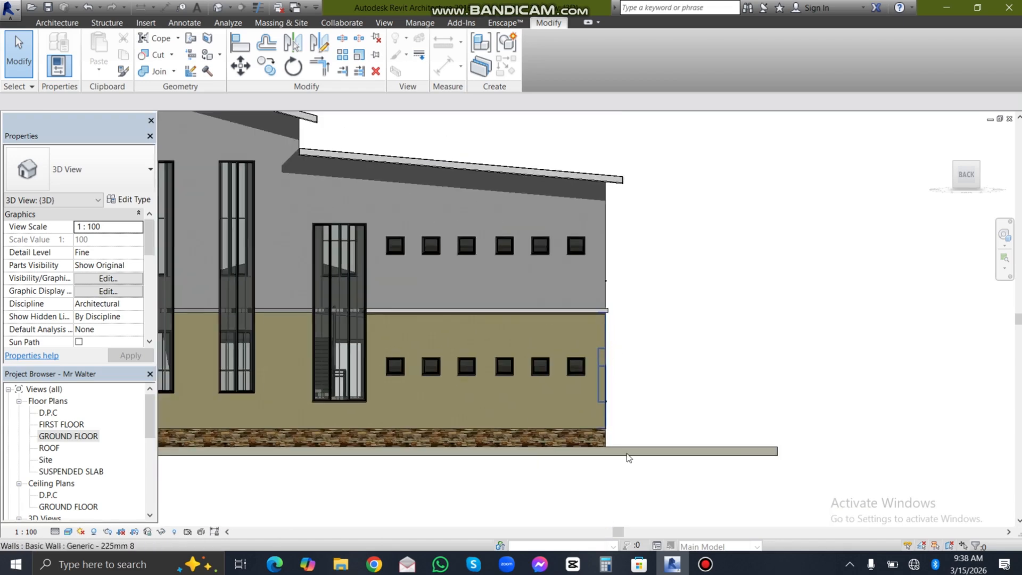
scroll(597, 413, up, 5)
scroll(594, 228, up, 3)
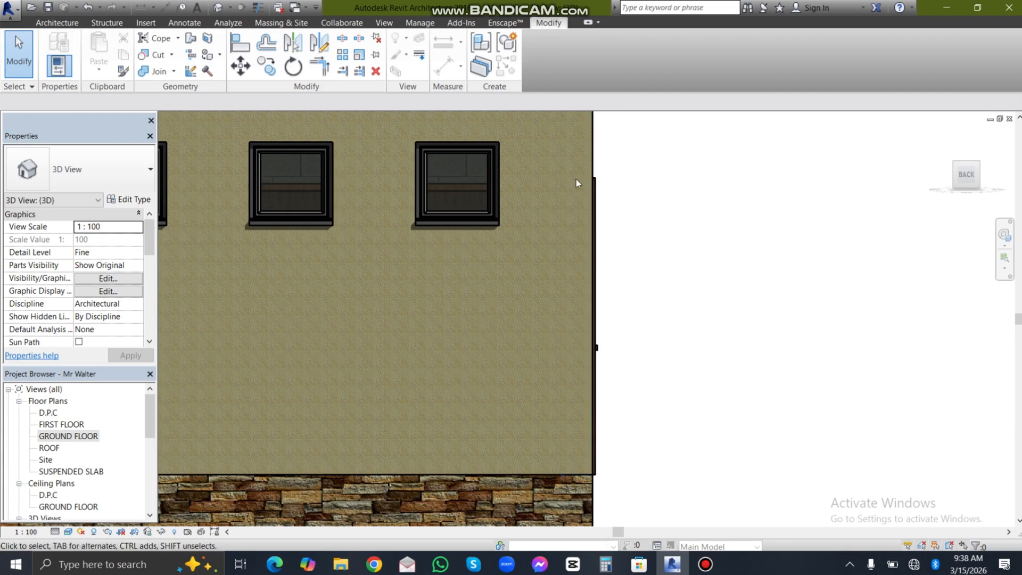
scroll(609, 423, down, 2)
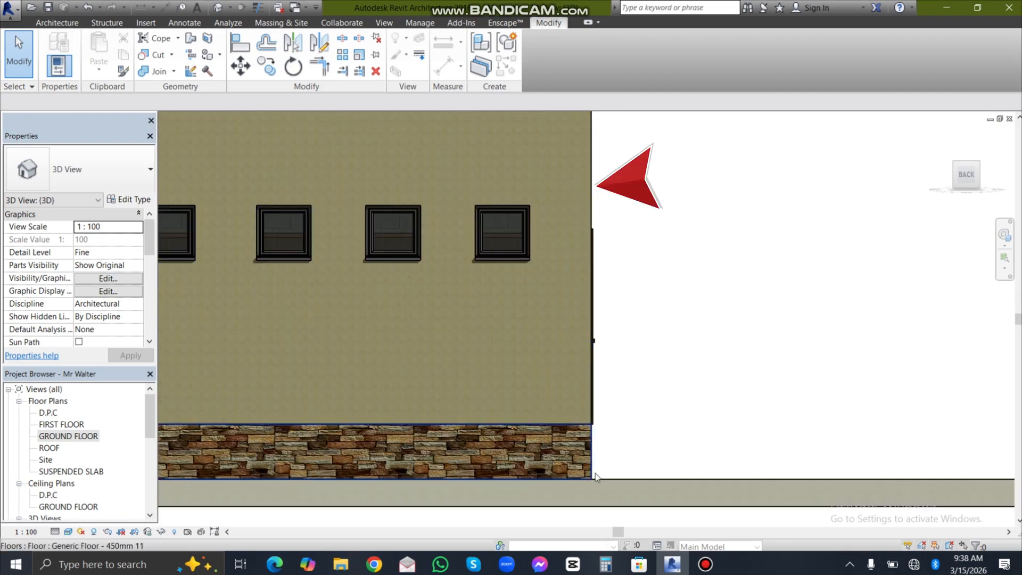
scroll(594, 481, up, 4)
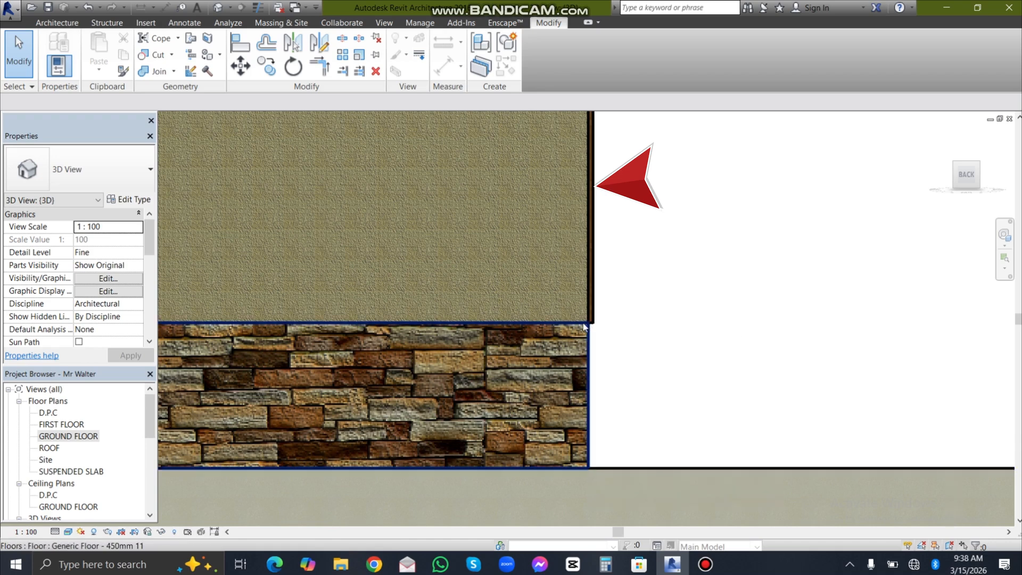
Start an in-place model component in the Walls category, accepting the default name.
click(55, 23)
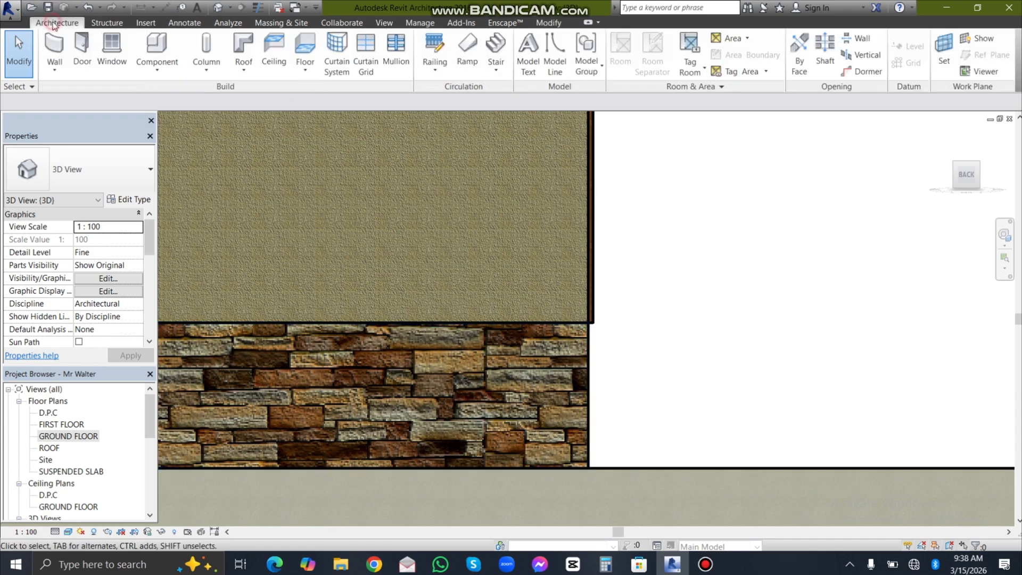
click(160, 73)
click(129, 123)
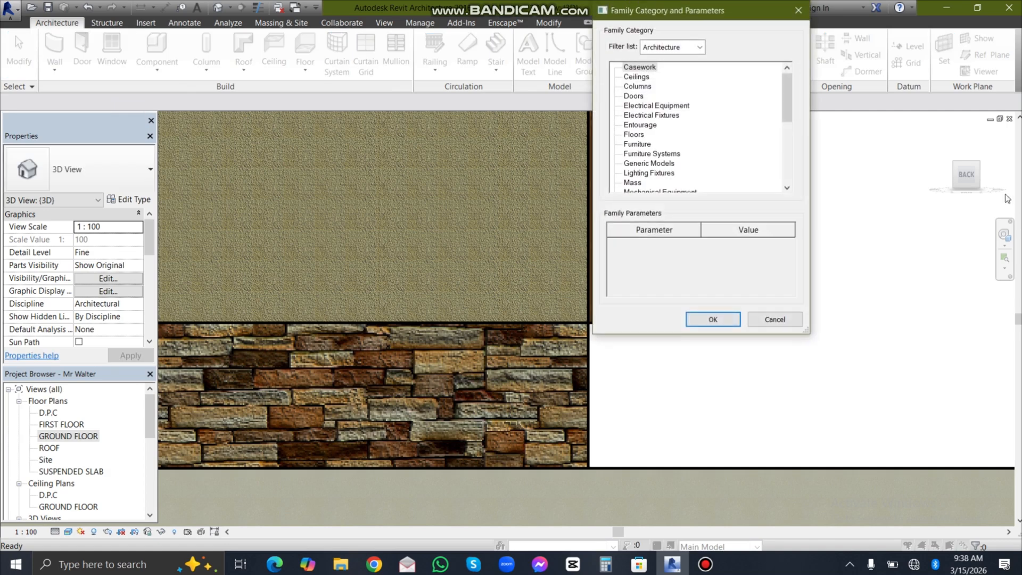
drag(795, 115, 797, 174)
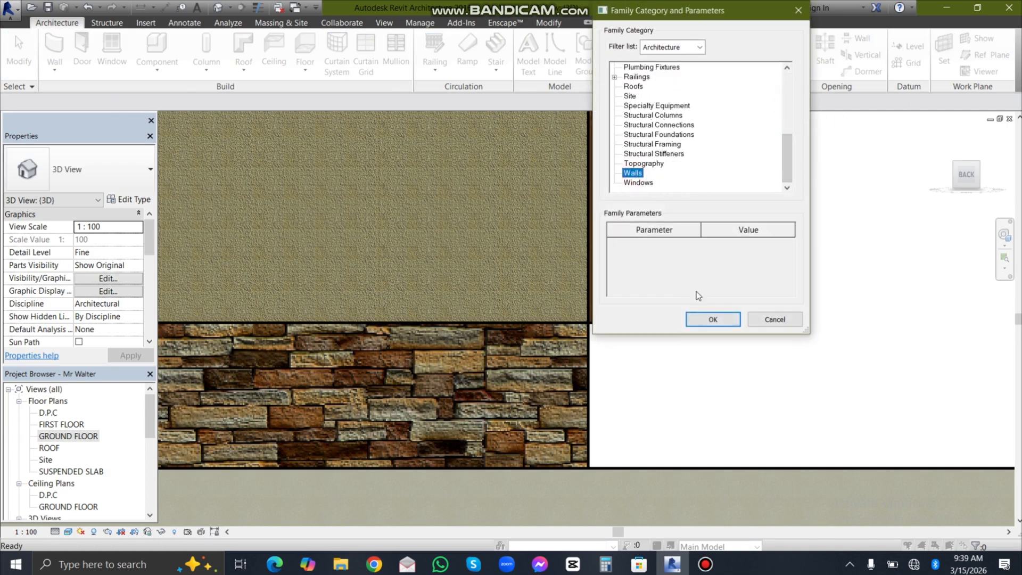
click(710, 319)
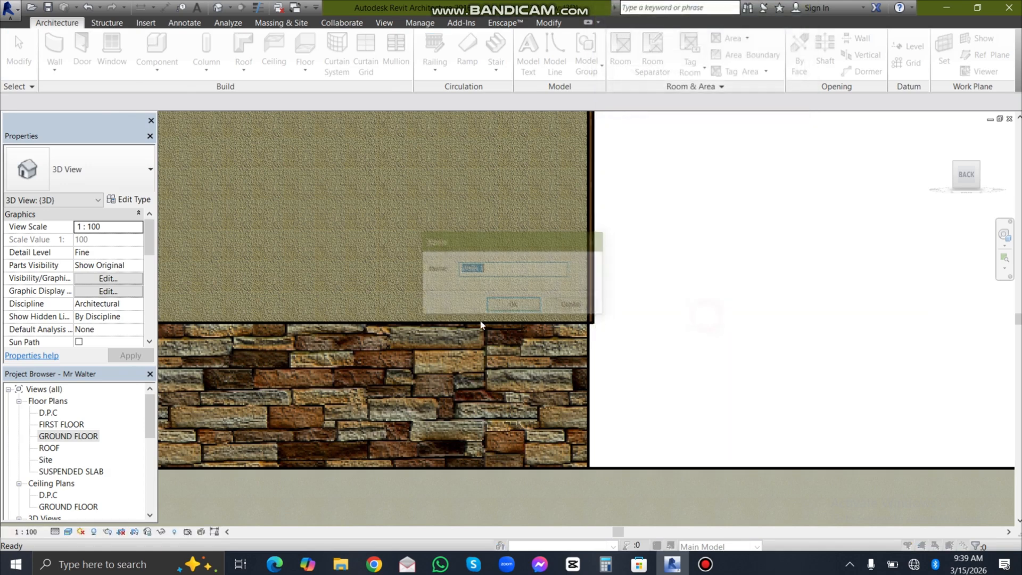
click(510, 307)
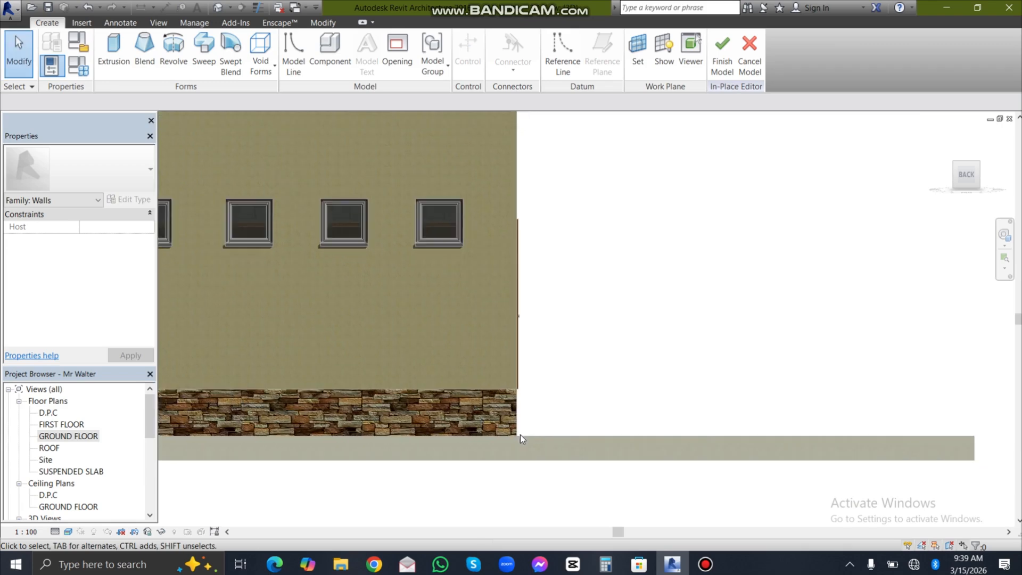
Set the work plane by picking the back wall's face near the side door corner.
scroll(512, 430, up, 1)
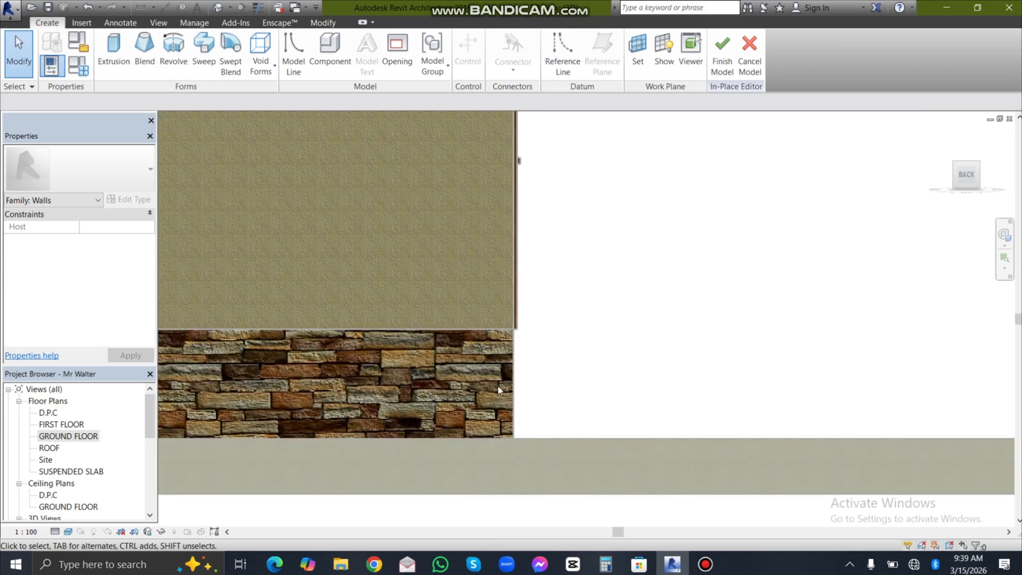
scroll(498, 387, down, 1)
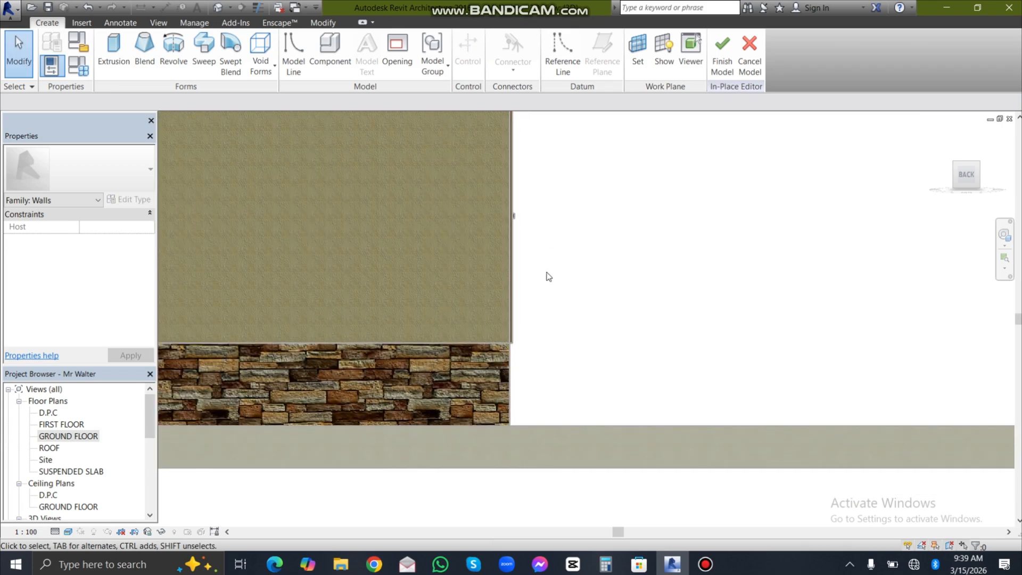
scroll(524, 400, down, 1)
scroll(524, 400, down, 2)
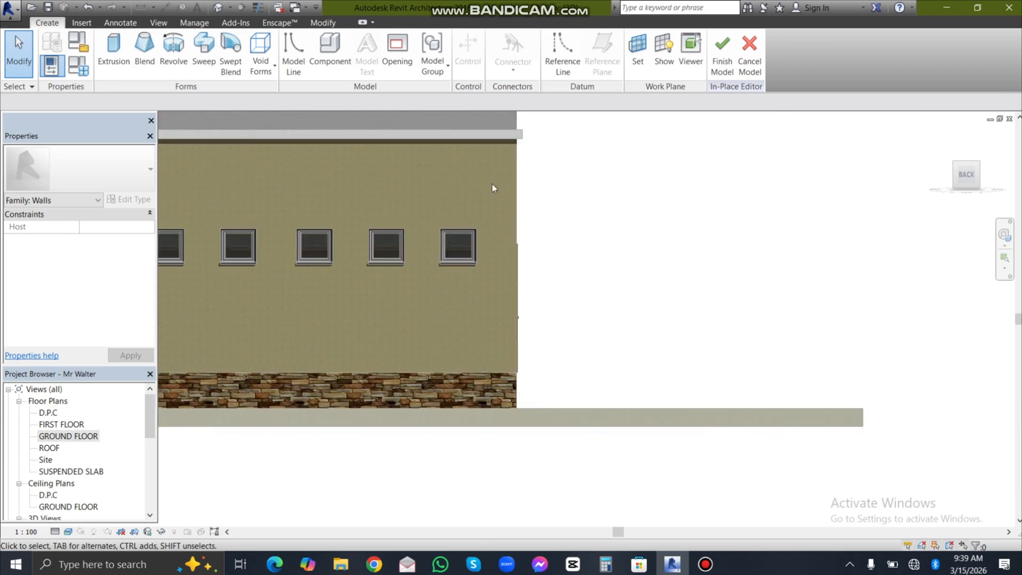
scroll(517, 173, up, 2)
scroll(507, 283, down, 3)
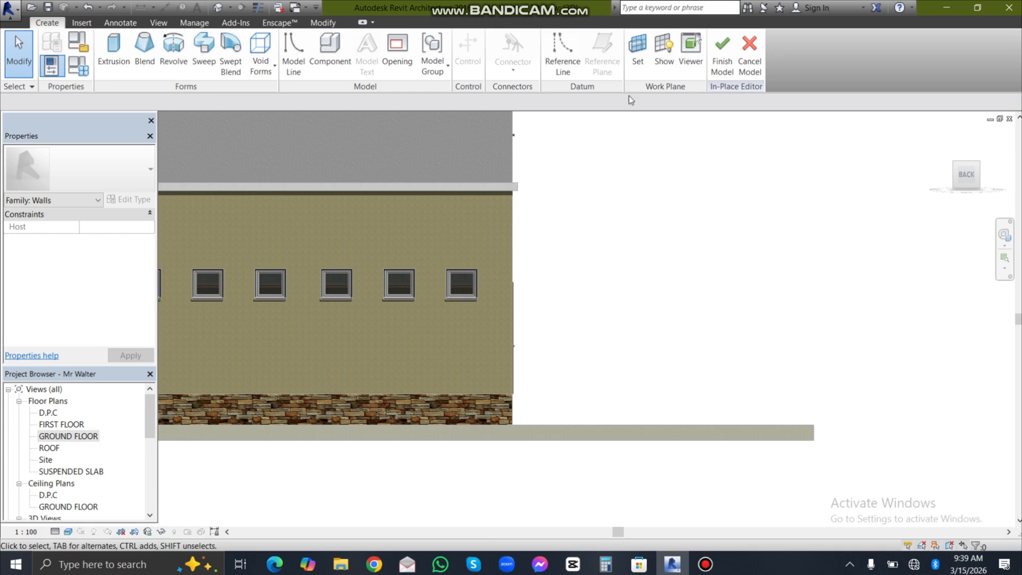
click(648, 59)
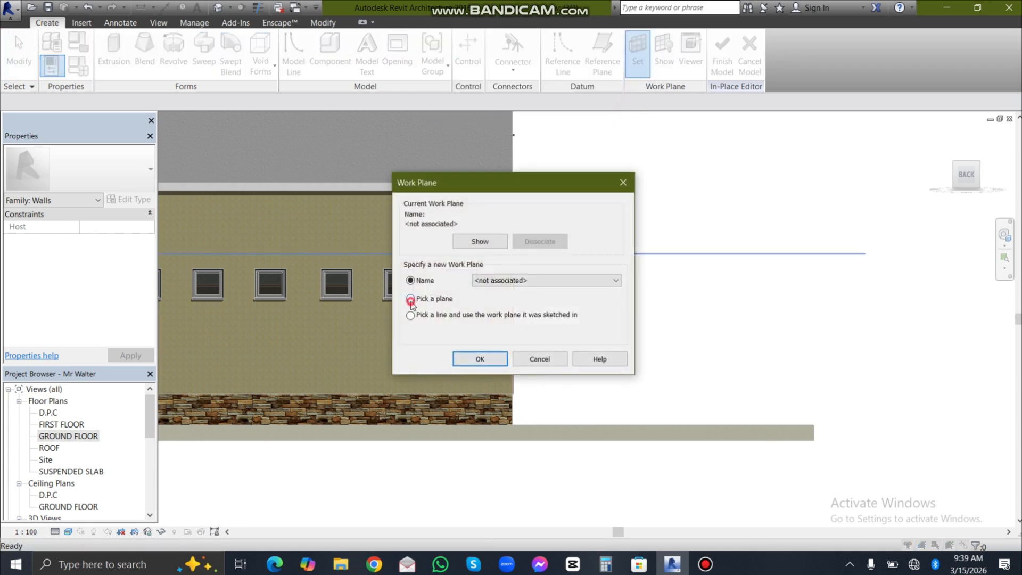
click(481, 359)
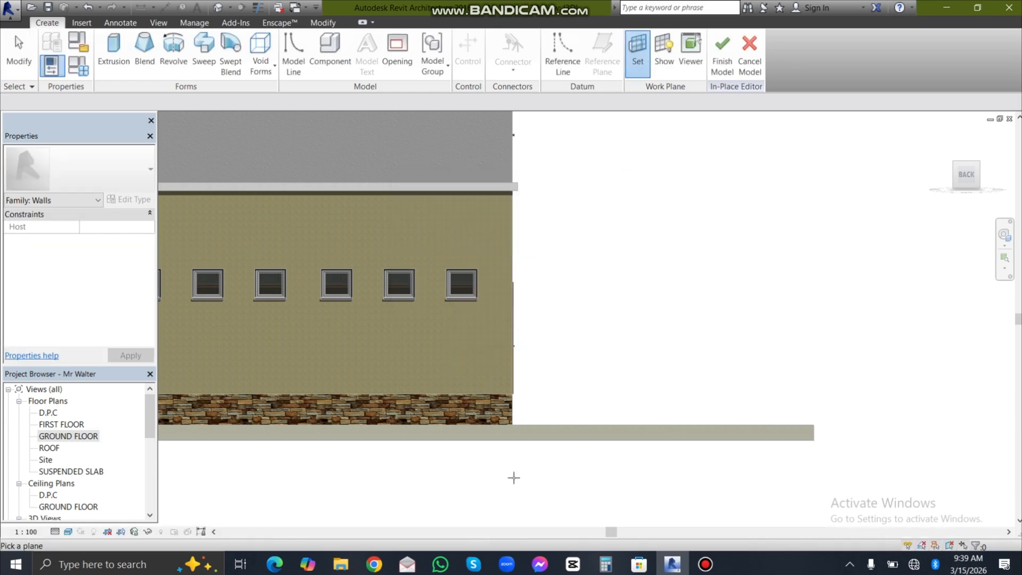
scroll(513, 475, down, 2)
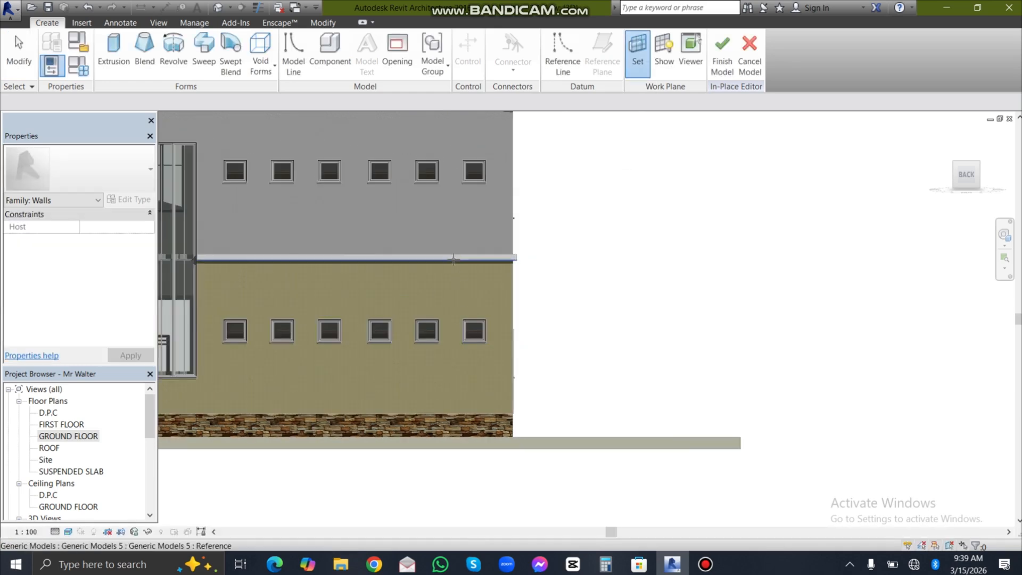
click(509, 198)
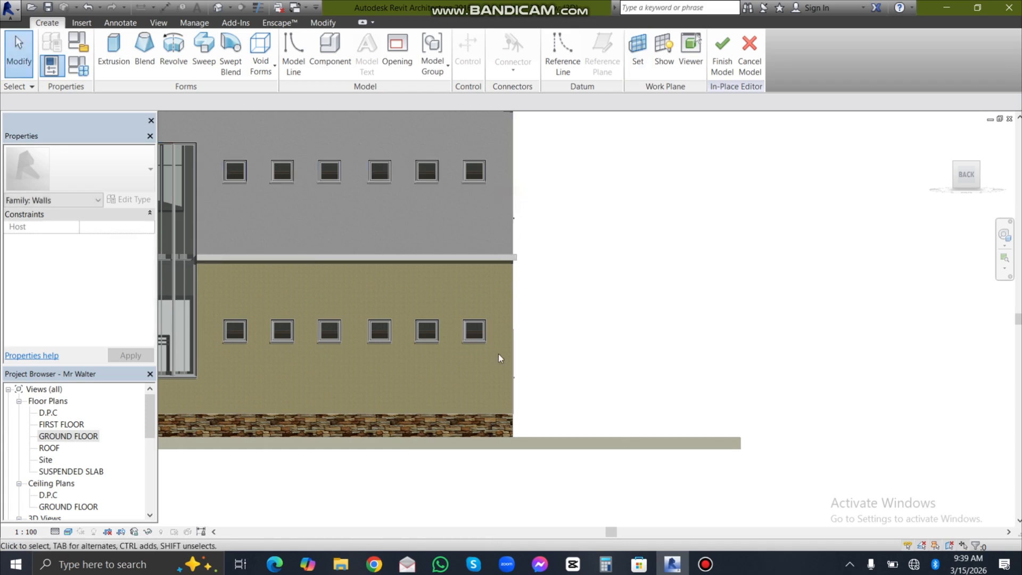
Start an extrusion and sketch a vertical line down the stone plinth's corner edge, from the plinth top to the ground.
scroll(520, 417, up, 3)
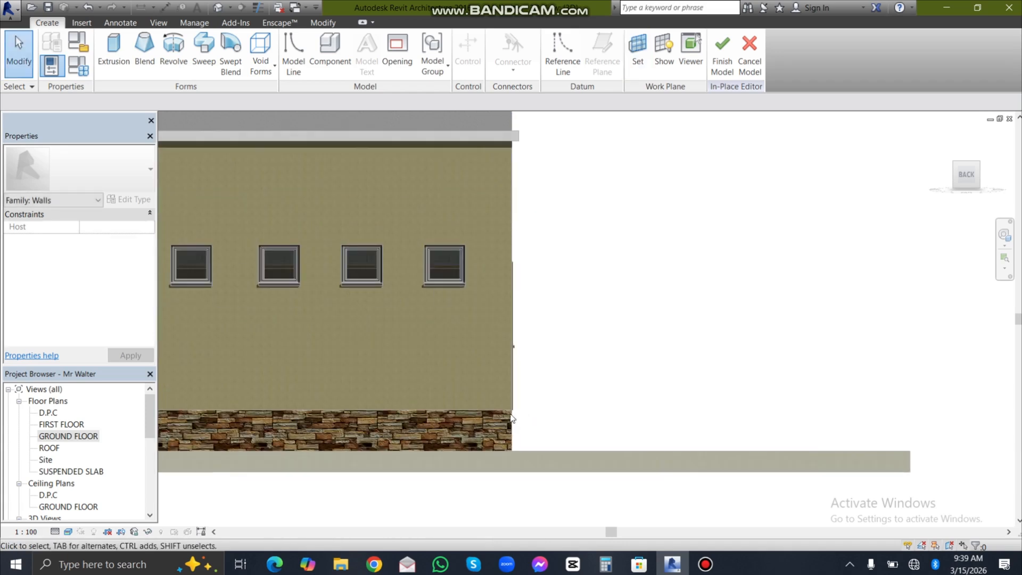
click(113, 58)
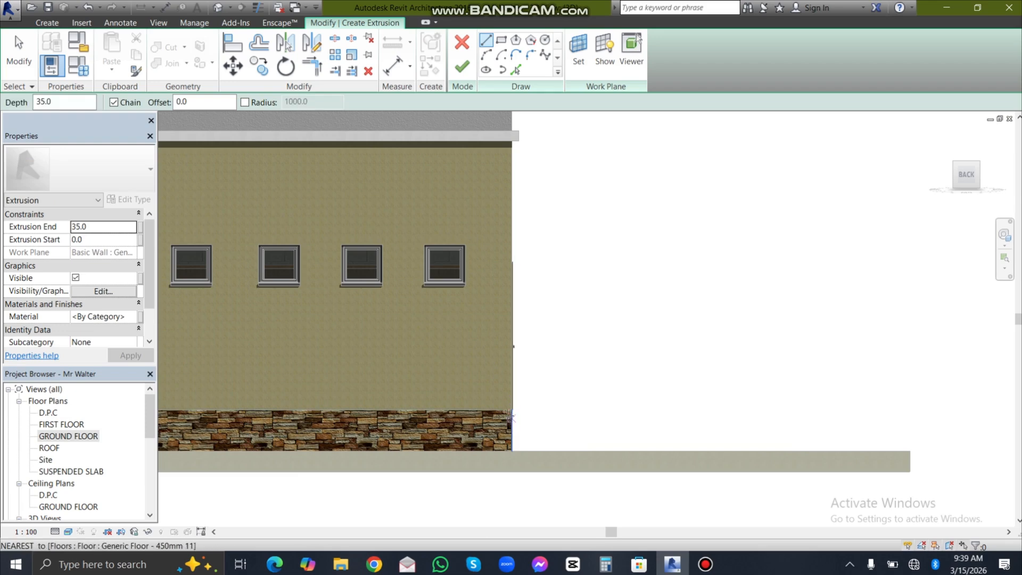
scroll(514, 421, up, 3)
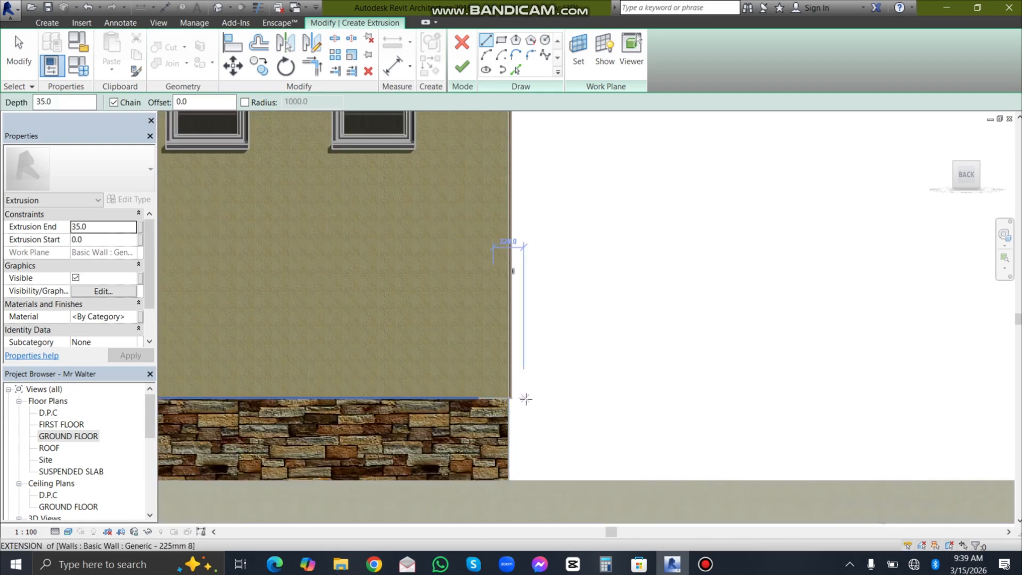
scroll(513, 418, up, 2)
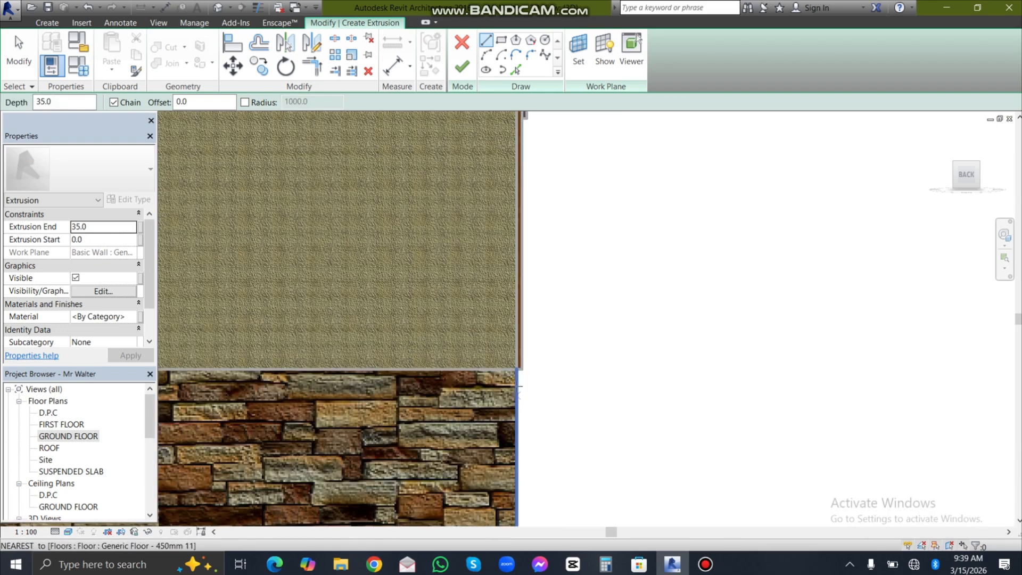
scroll(519, 320, down, 3)
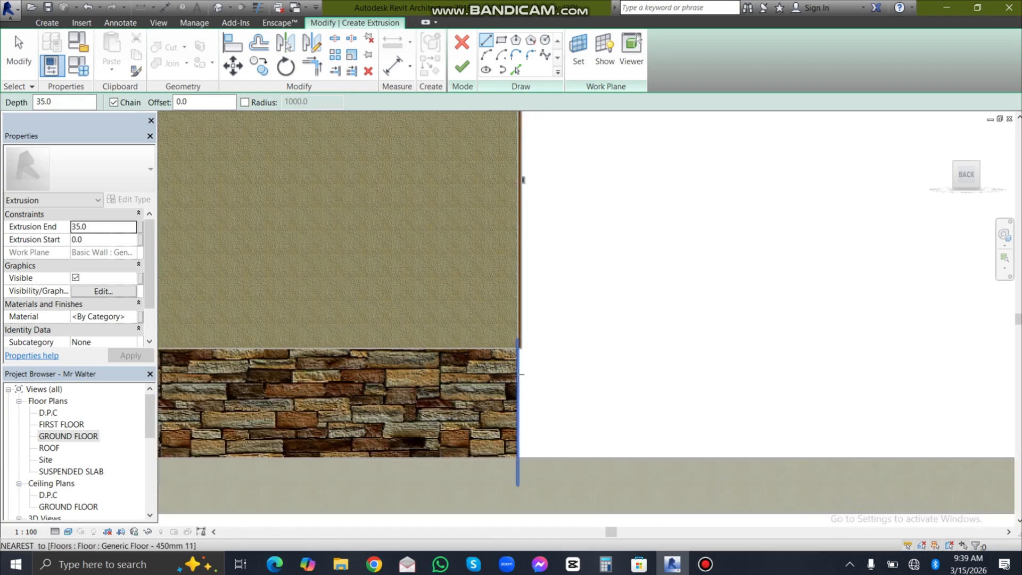
scroll(518, 372, up, 4)
click(517, 327)
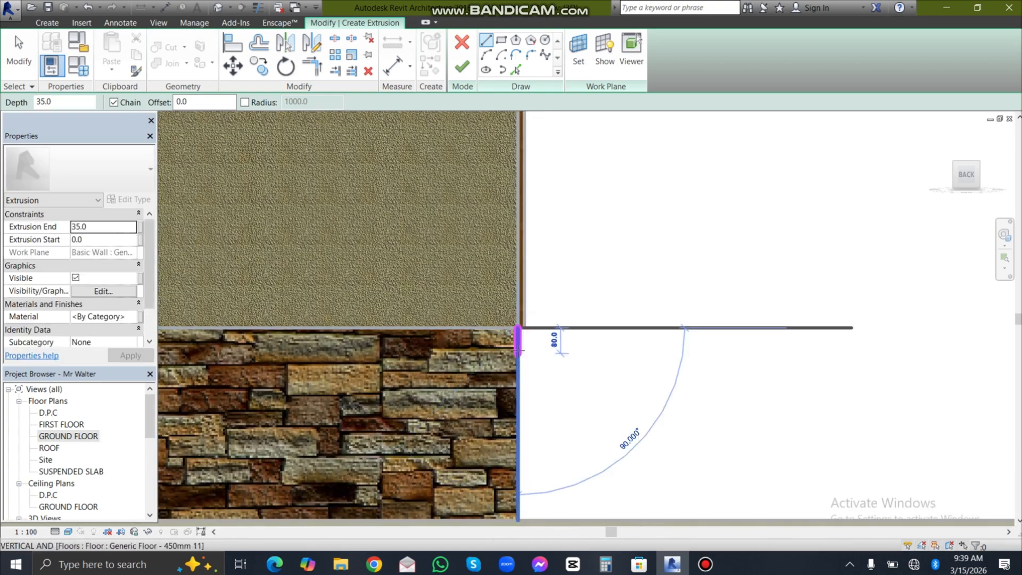
scroll(532, 361, down, 2)
scroll(523, 397, up, 1)
scroll(523, 405, up, 4)
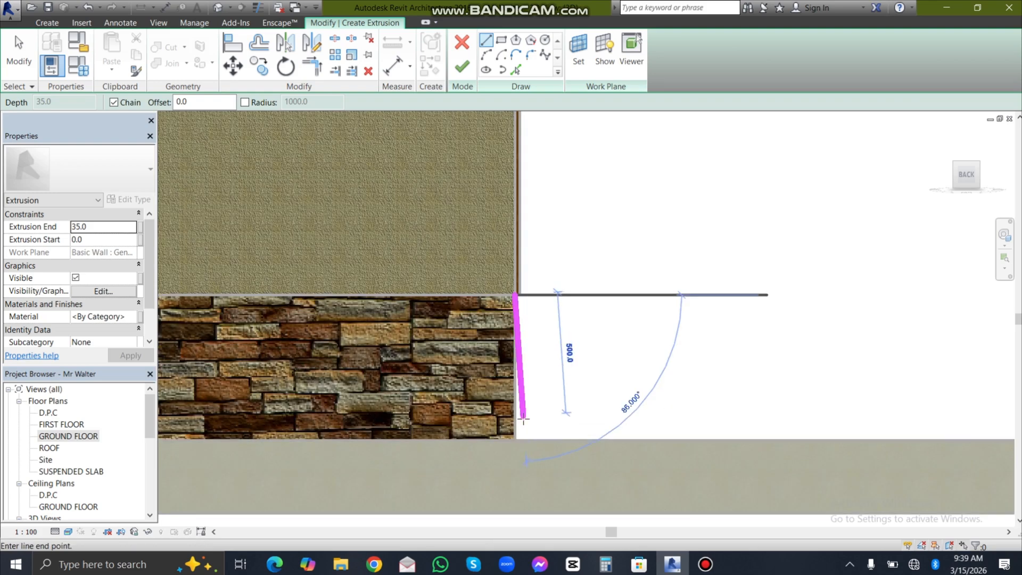
click(510, 449)
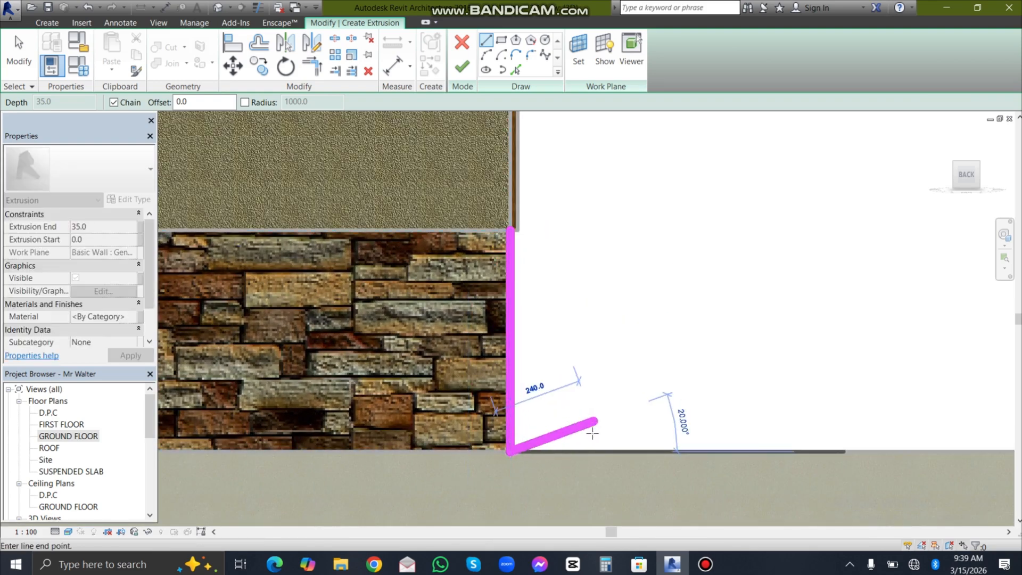
key(Escape)
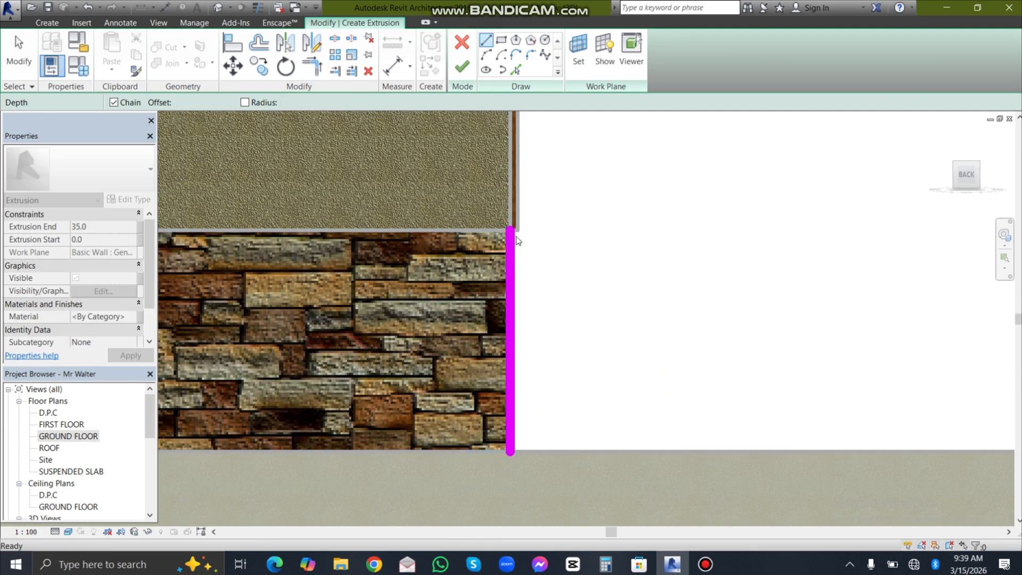
Draw the first step outward from the top of the plinth line with a 300 mm tread and a 150 mm riser.
click(486, 43)
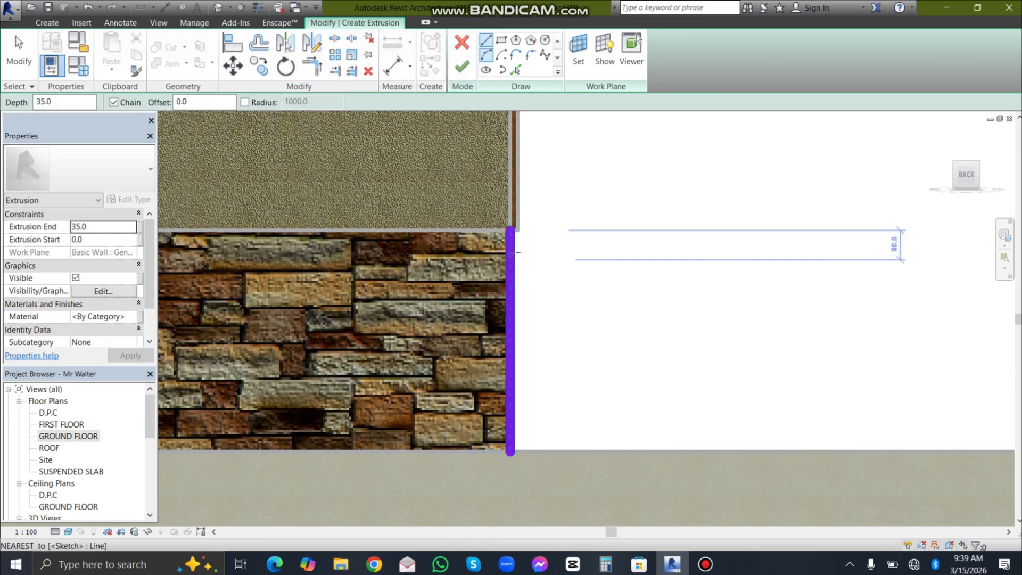
click(510, 230)
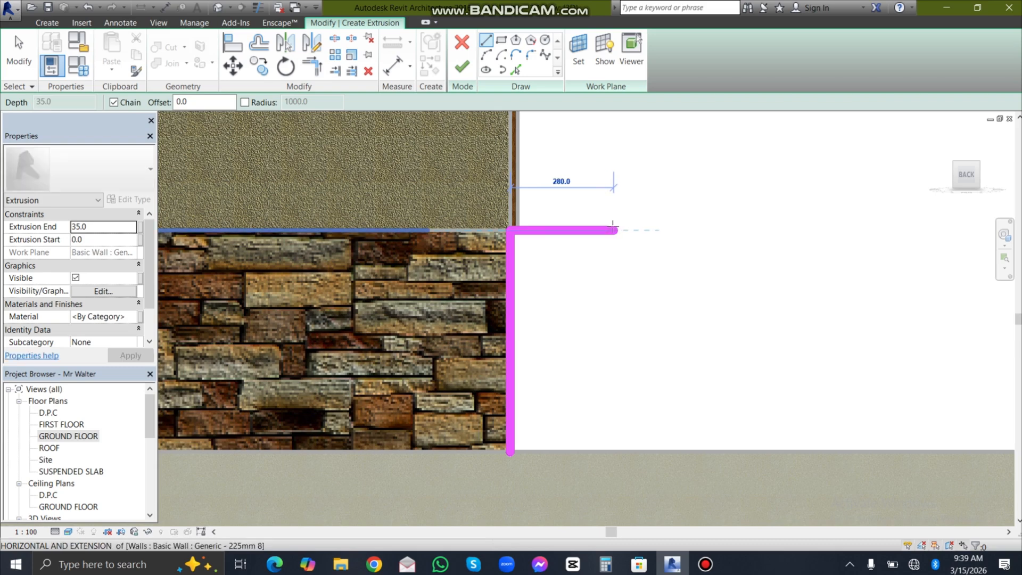
text(300)
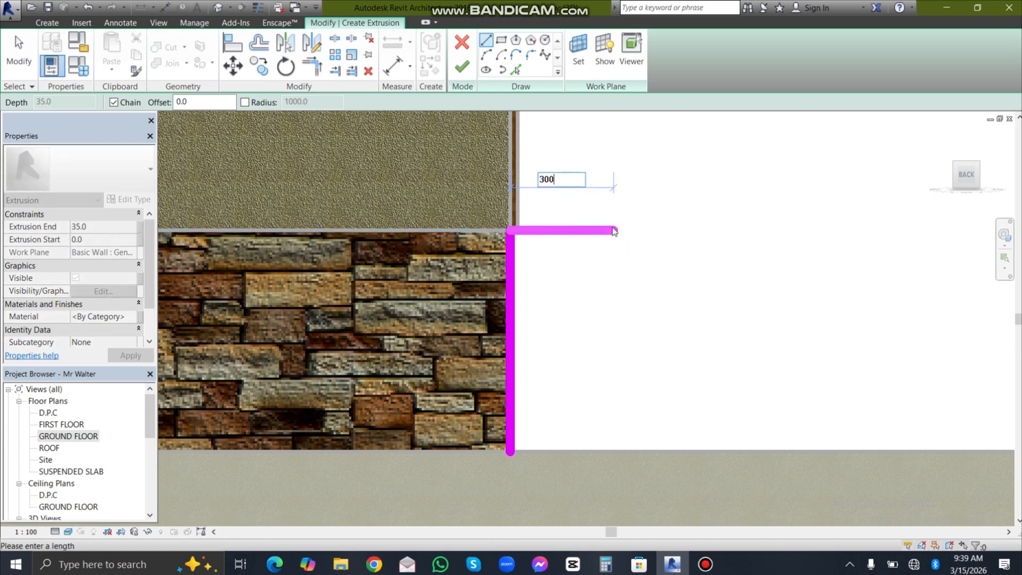
key(Return)
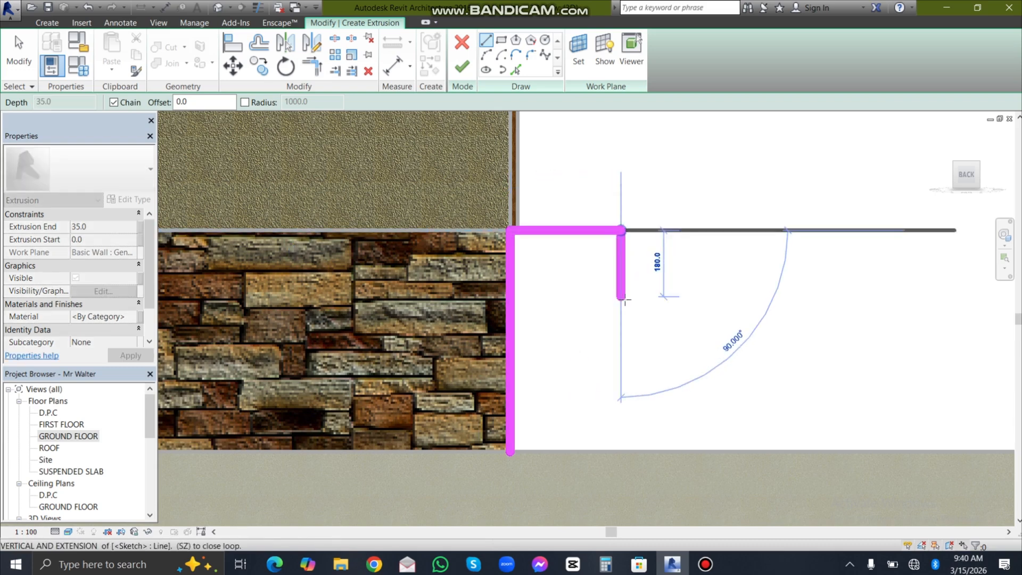
text(1)
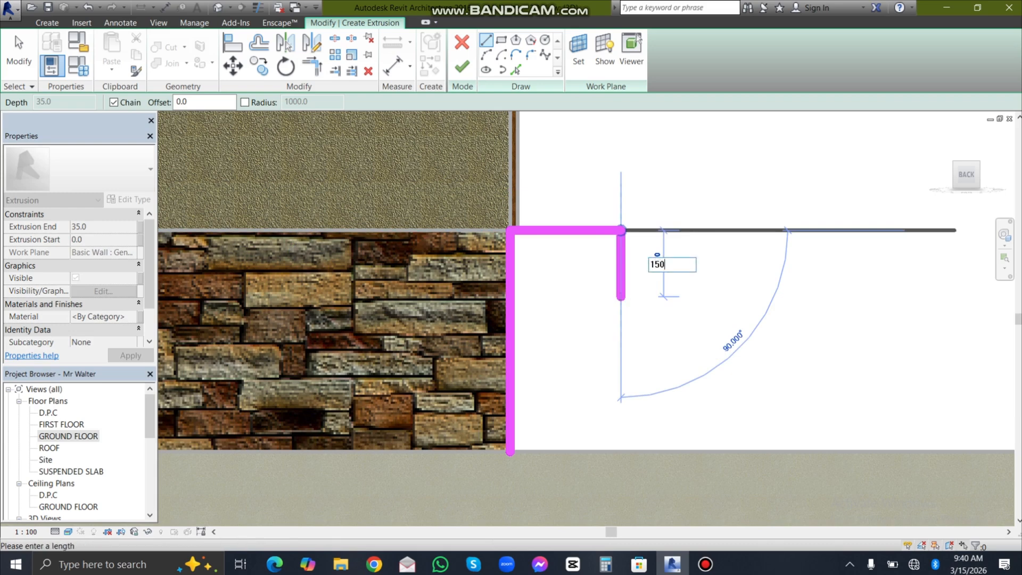
text(50)
key(Return)
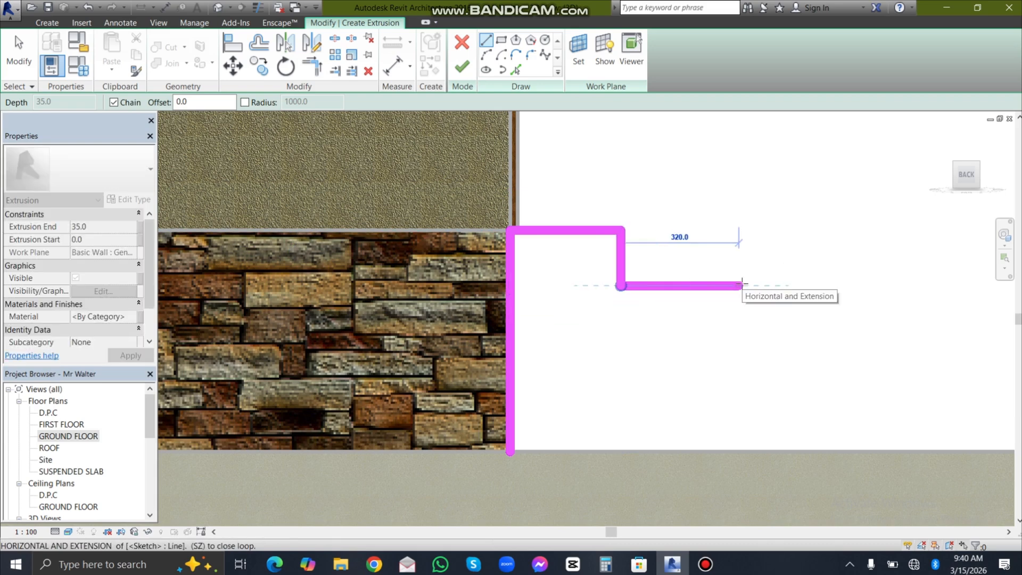
Continue the profile with a second step, using a horizontal 300 mm tread and a 150 mm riser down.
text(300)
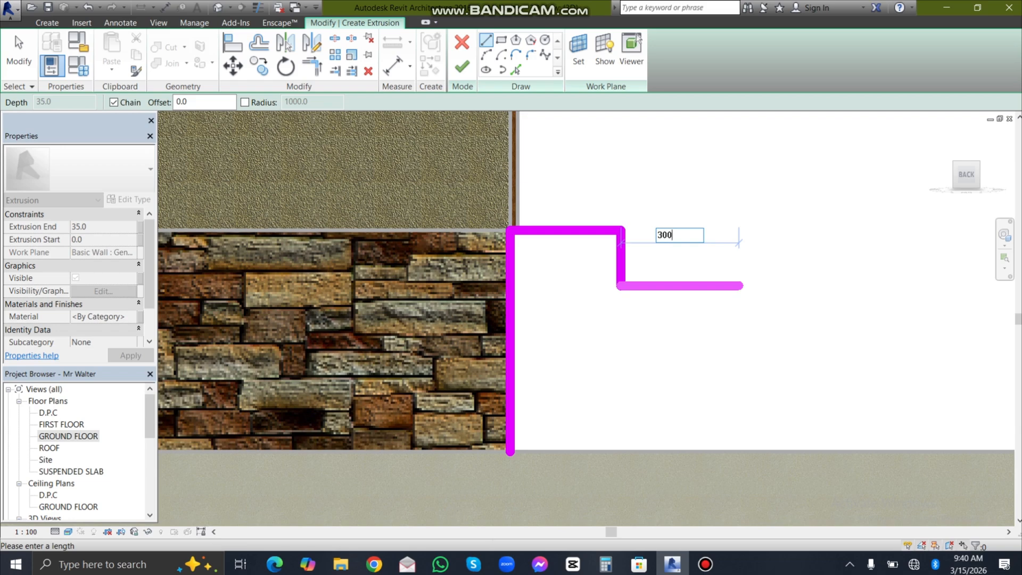
key(Return)
text(1)
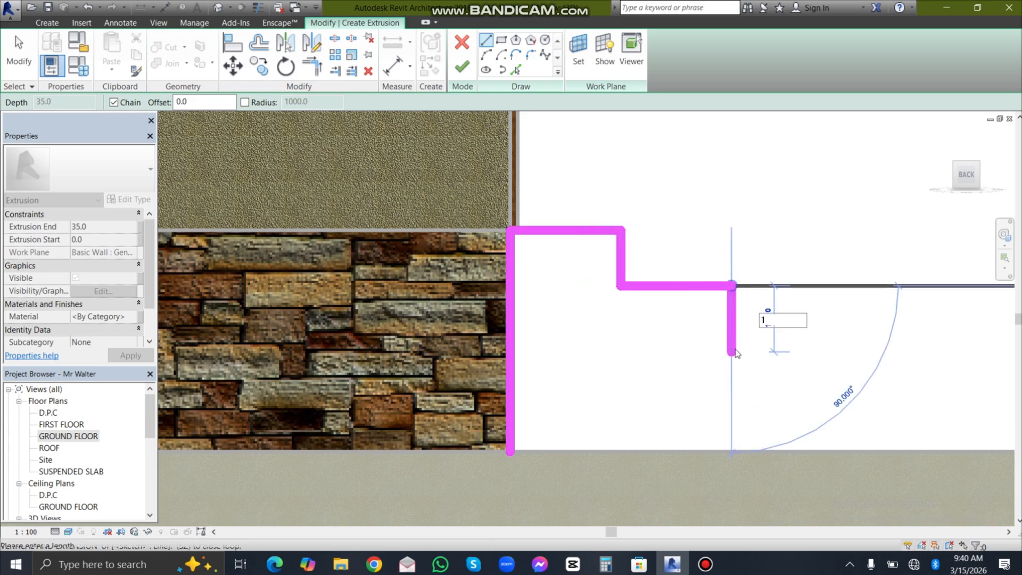
text(50)
key(Return)
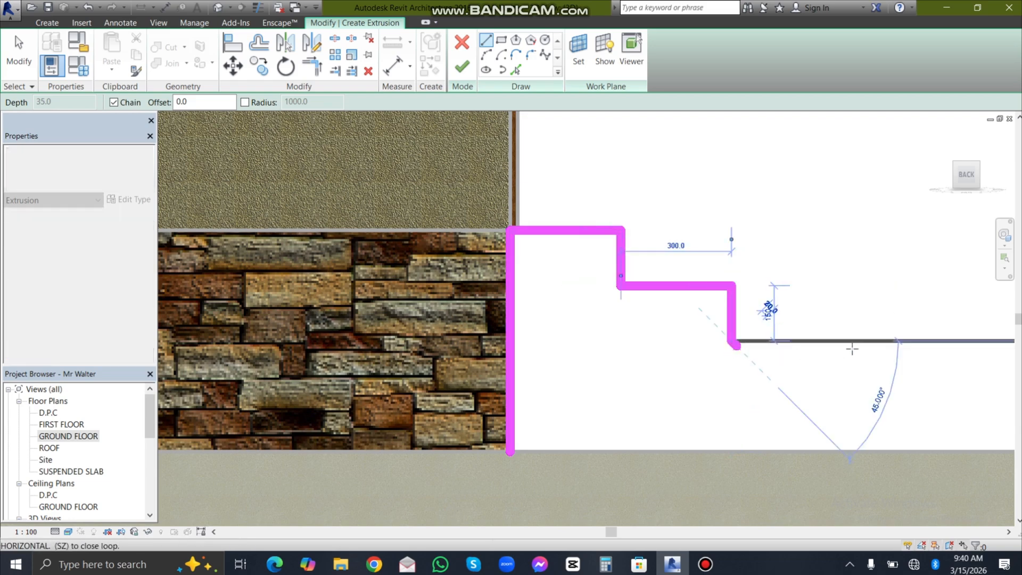
text(300)
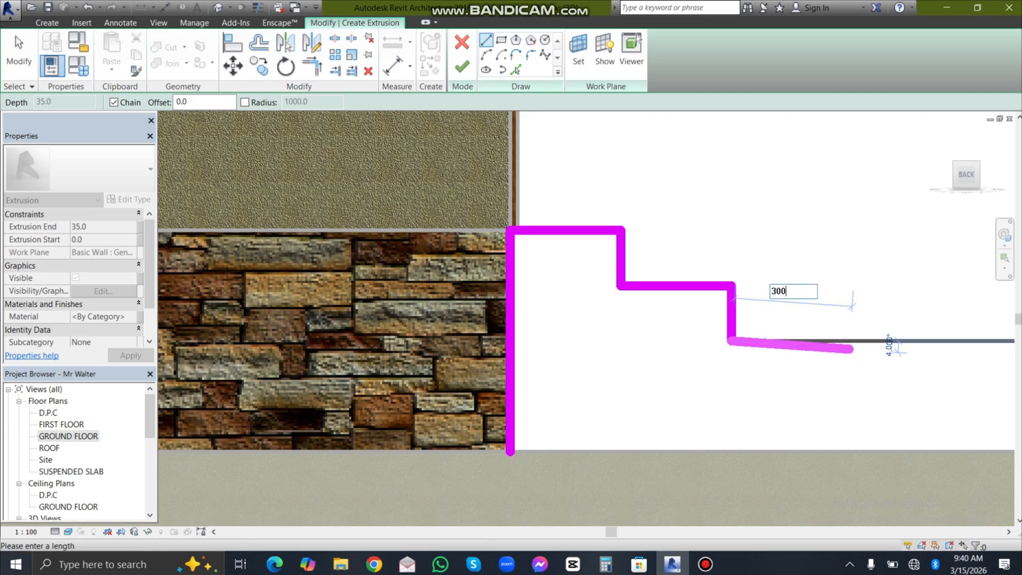
key(Return)
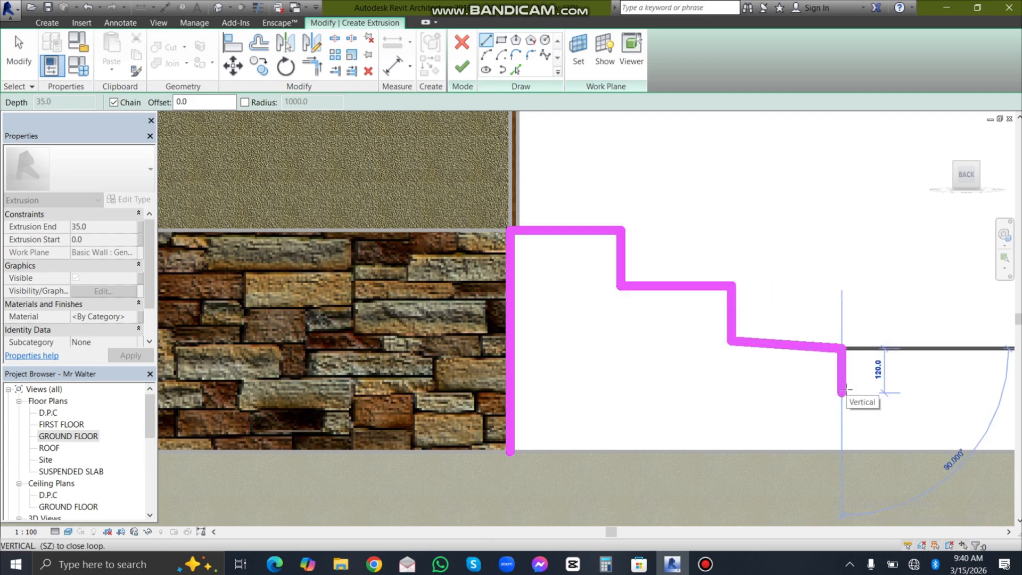
key(Escape)
key(Escape)
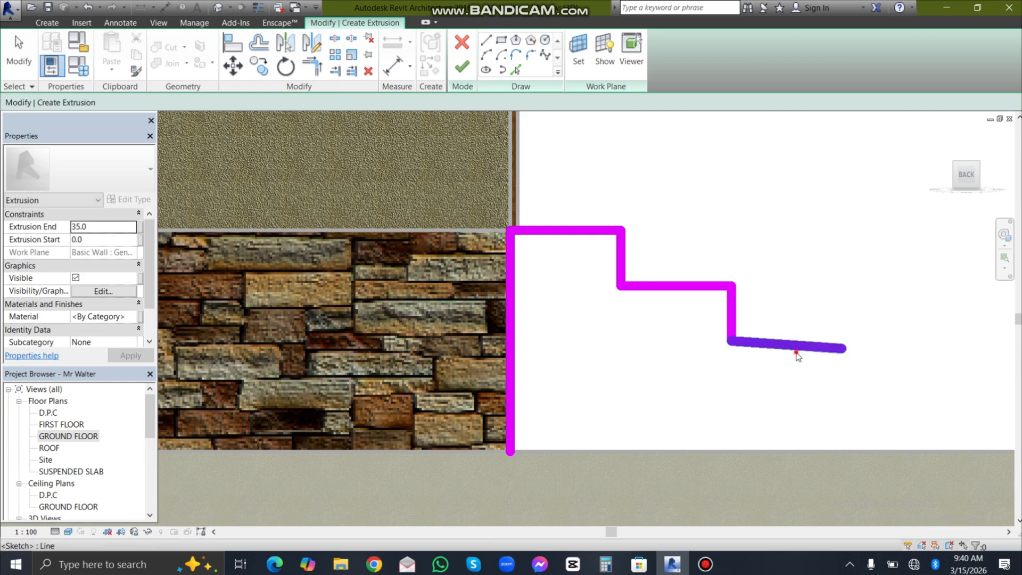
click(797, 352)
key(Delete)
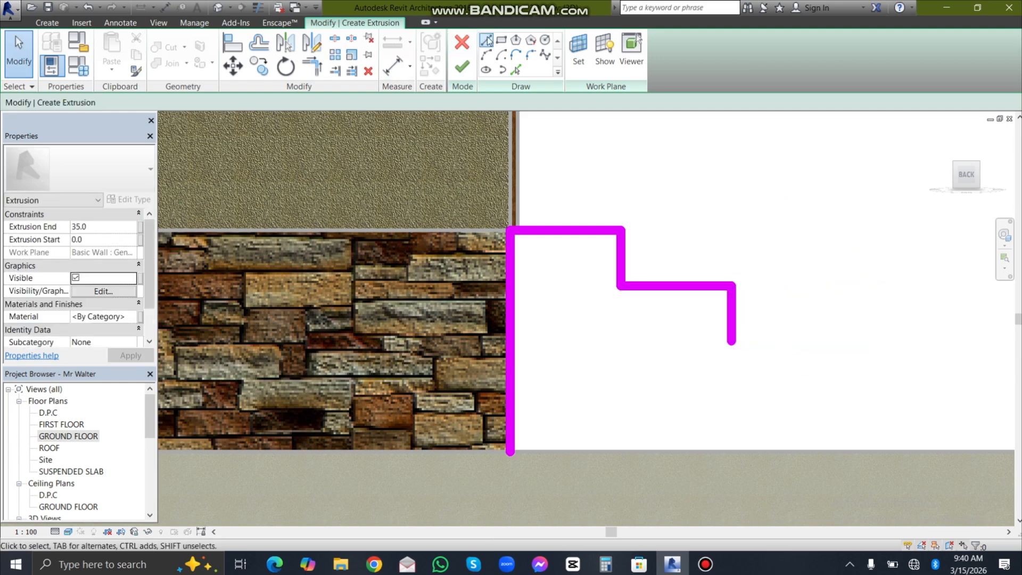
Draw the third step from the end of the second riser, with a horizontal 300 mm tread and a 150 mm riser.
click(486, 42)
click(731, 341)
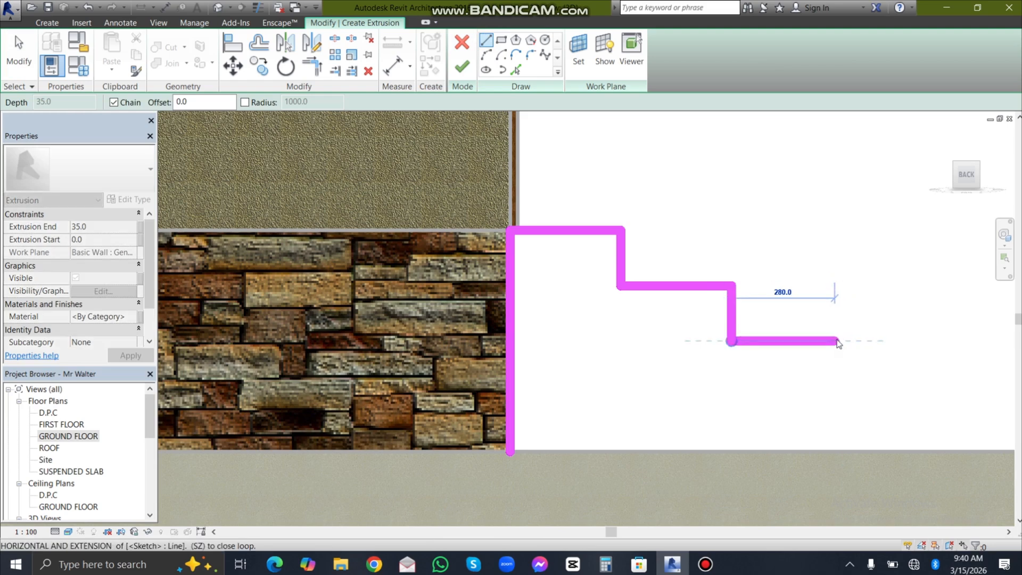
text(300)
key(Return)
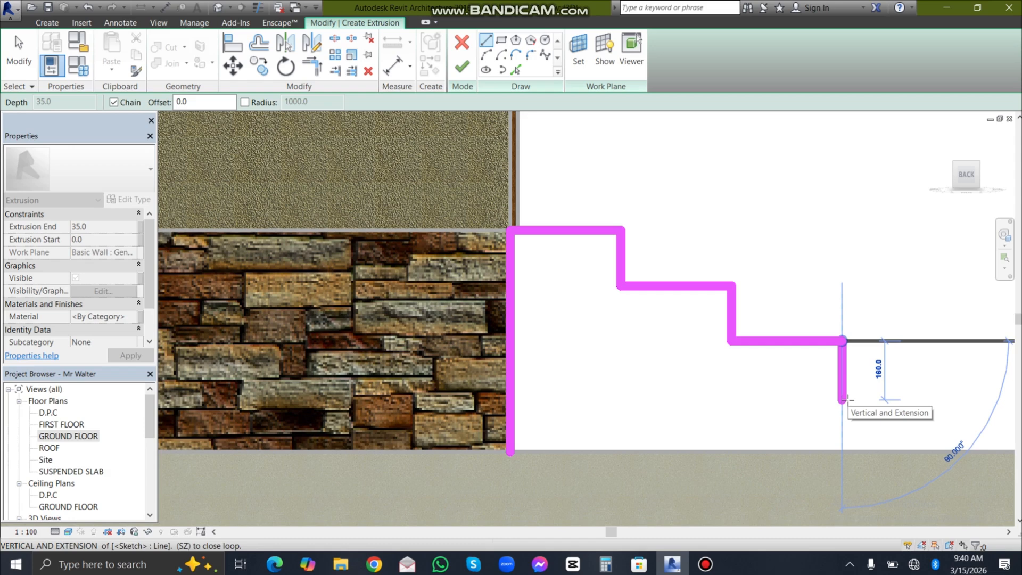
text(150)
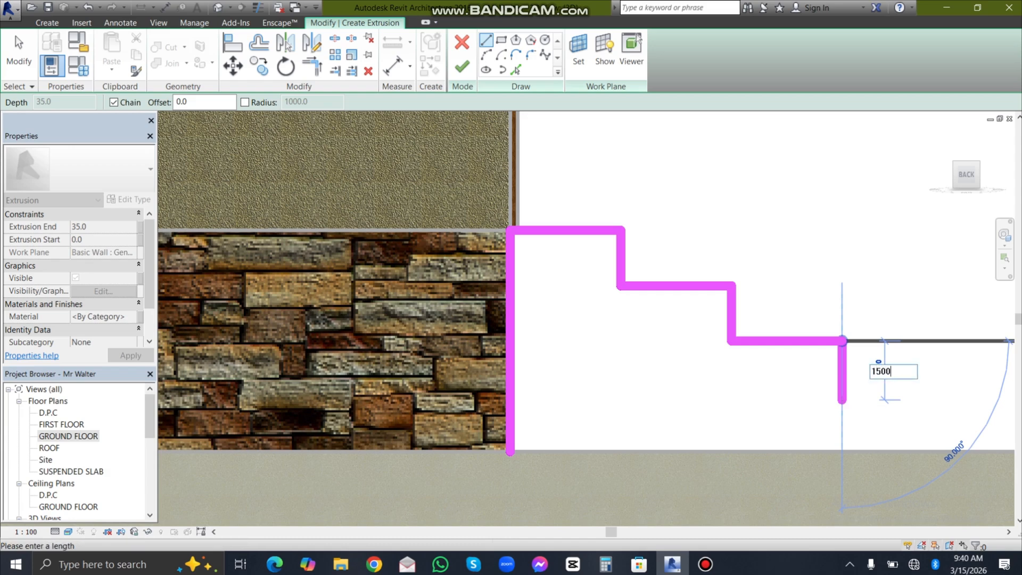
key(Return)
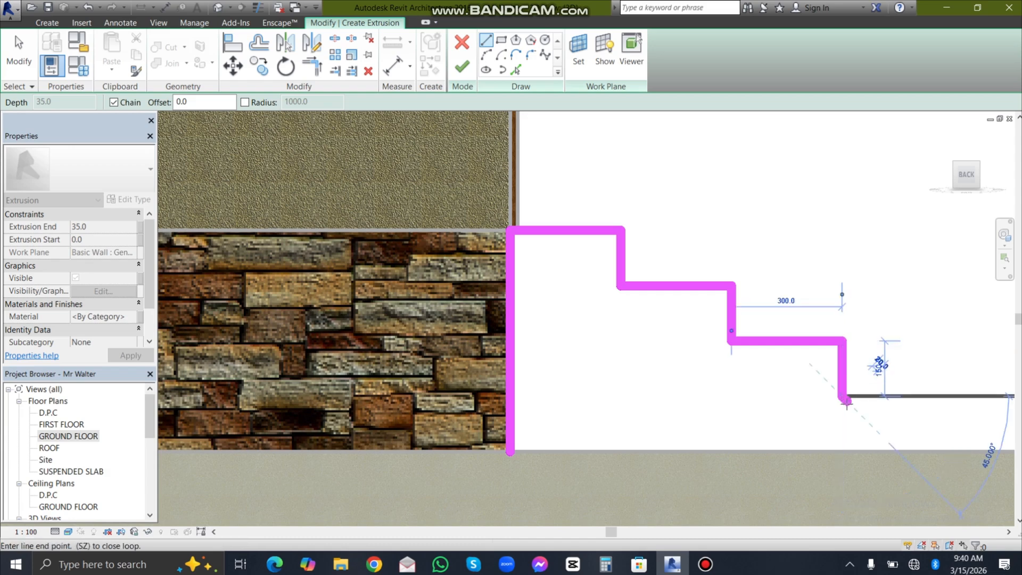
Close the stair profile with a fourth tread, a riser to the ground and a base line to the plinth corner, and finish the extrusion.
click(953, 397)
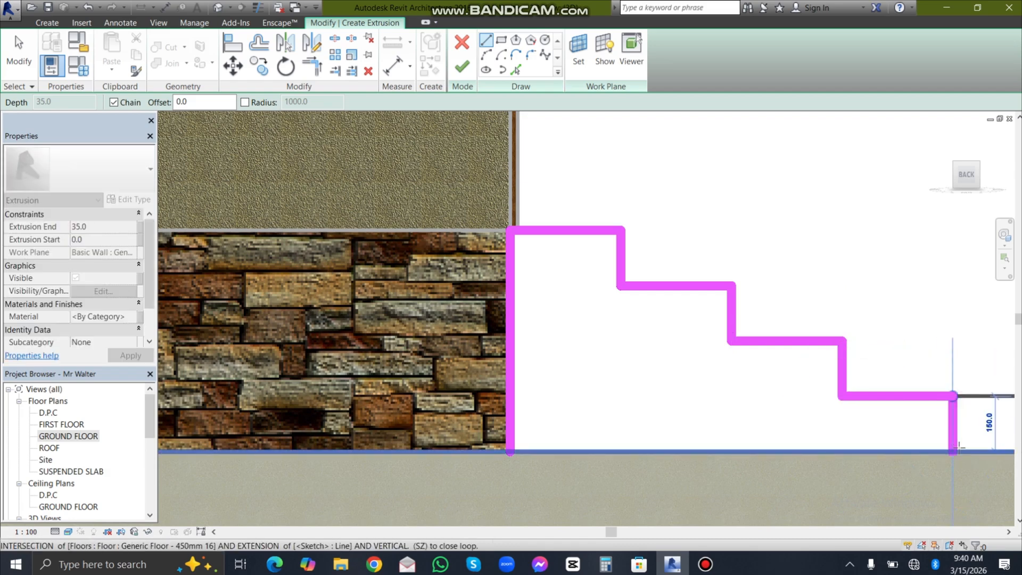
click(953, 453)
click(510, 453)
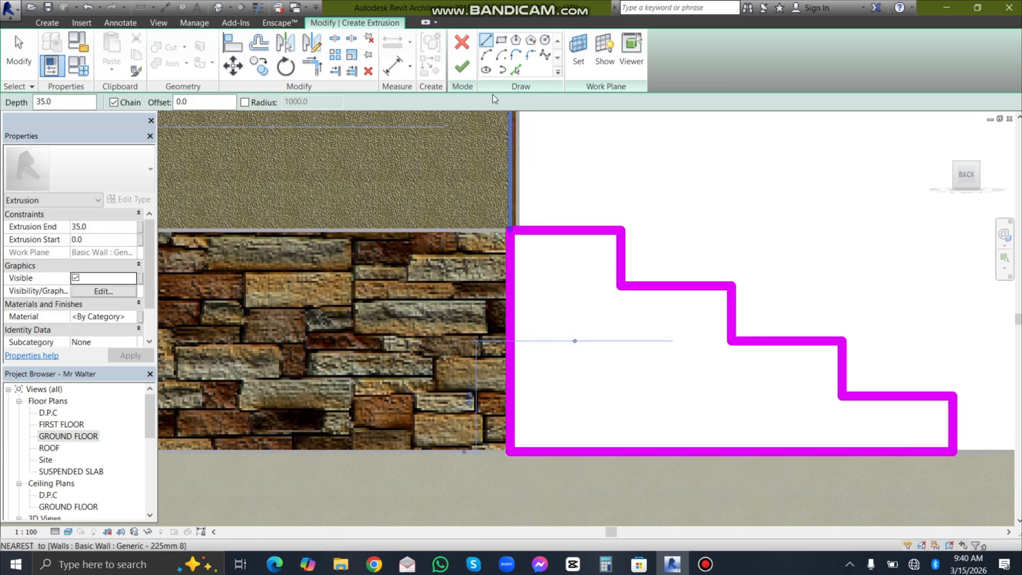
click(470, 75)
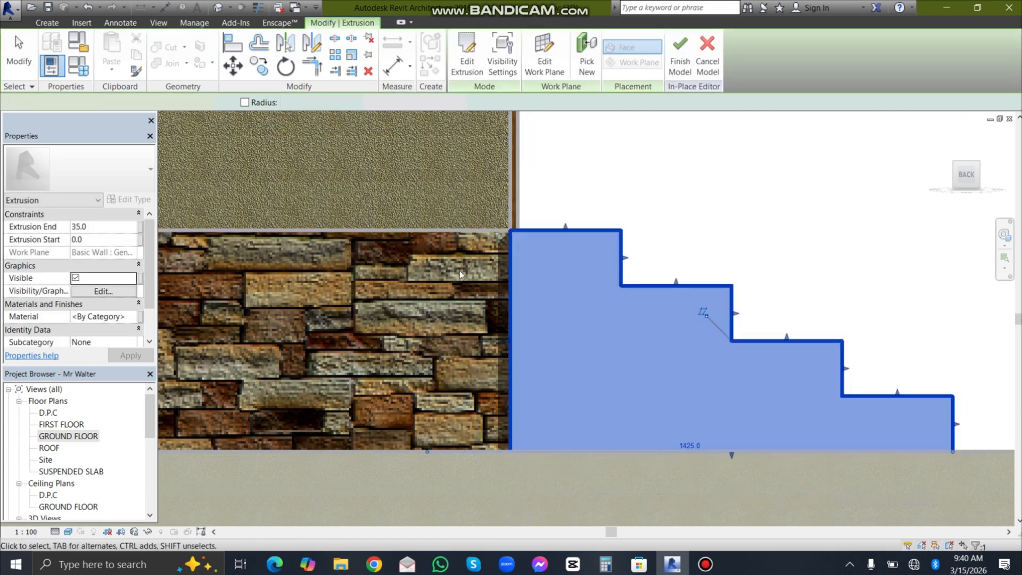
Examine the stepped extrusion at the plinth corner and its position relative to the side door in 3D.
scroll(417, 308, down, 4)
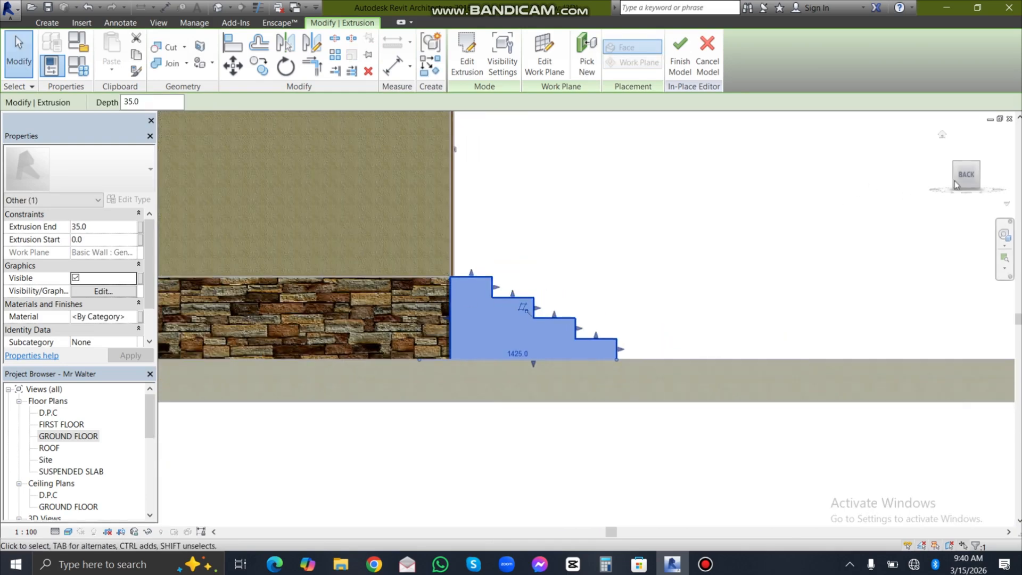
drag(952, 183, 958, 217)
scroll(957, 218, down, 2)
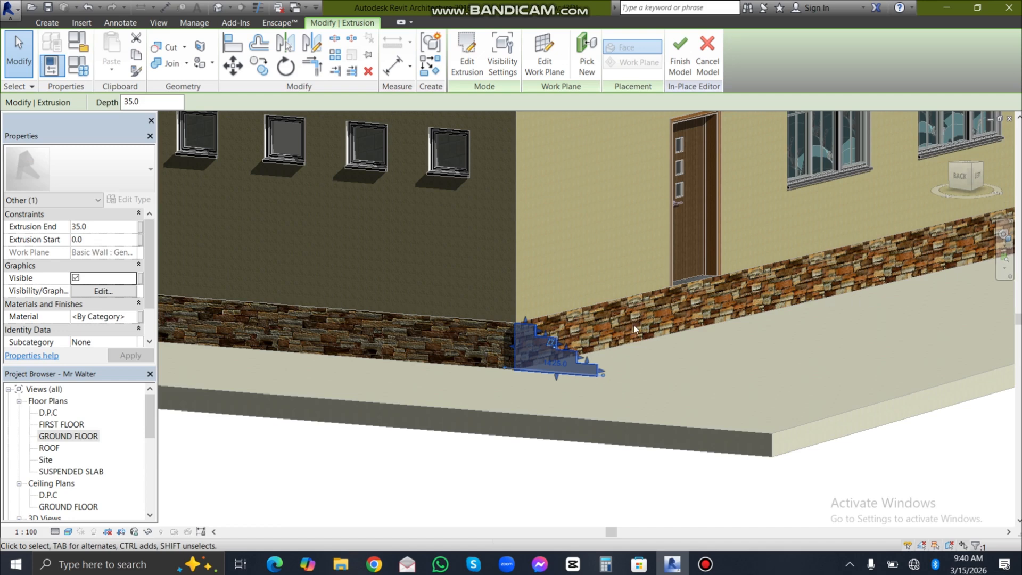
scroll(564, 373, up, 2)
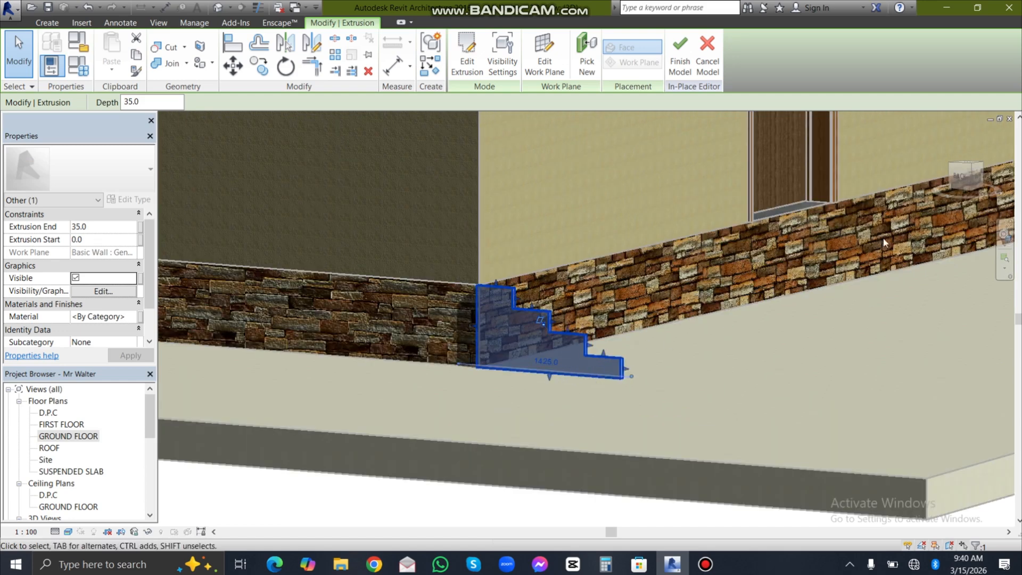
drag(955, 175, 928, 184)
scroll(584, 310, down, 3)
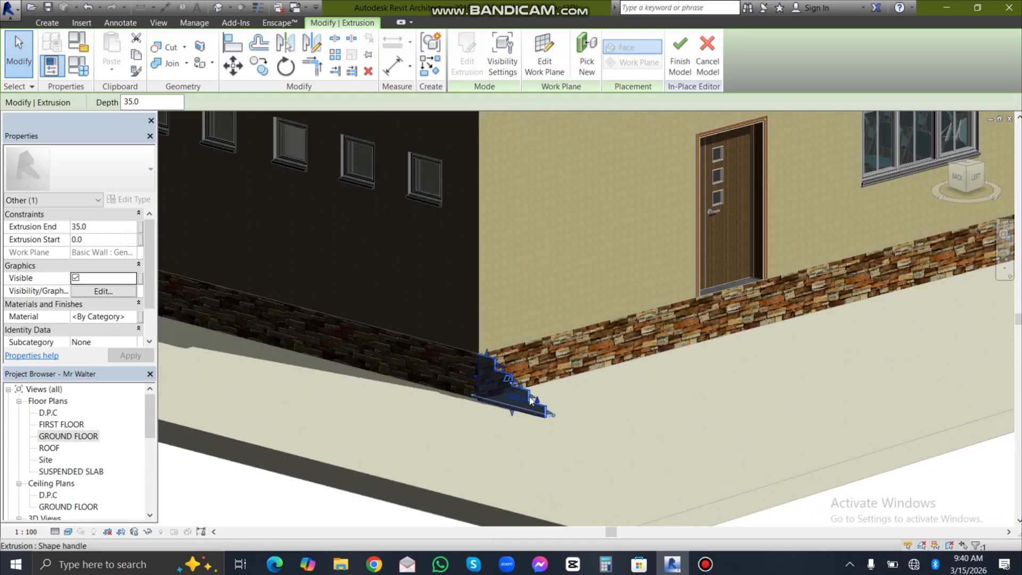
scroll(528, 401, up, 4)
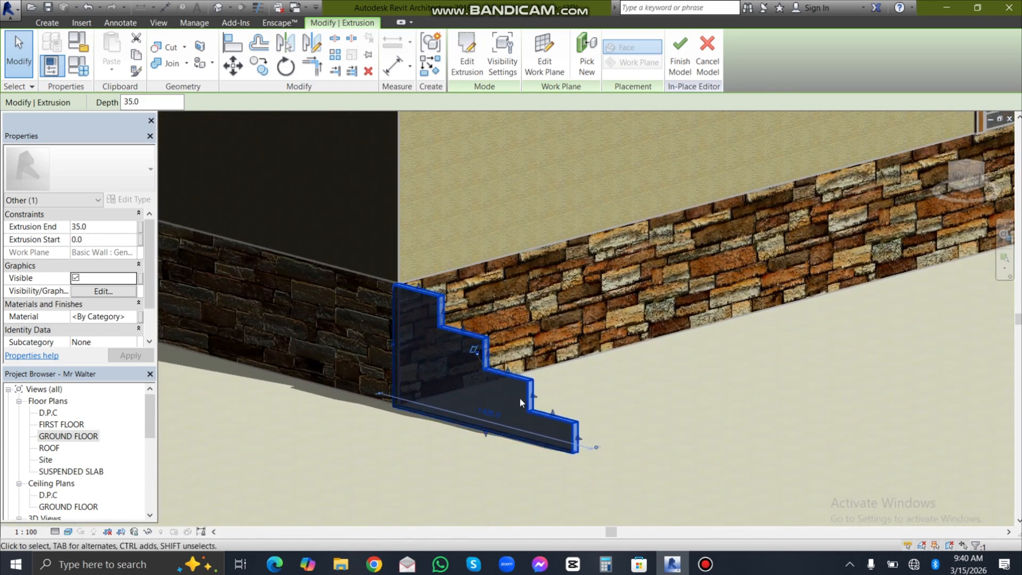
scroll(526, 388, down, 1)
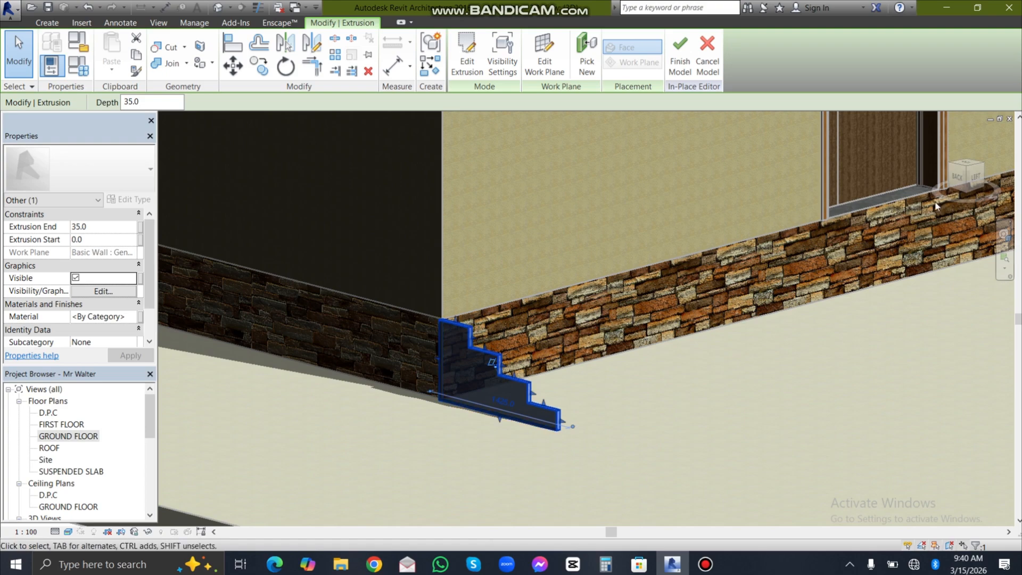
Move the stepped extrusion with Constrain off, from its upper outer endpoint to the side door frame's nearer lower corner at the plinth top.
click(974, 179)
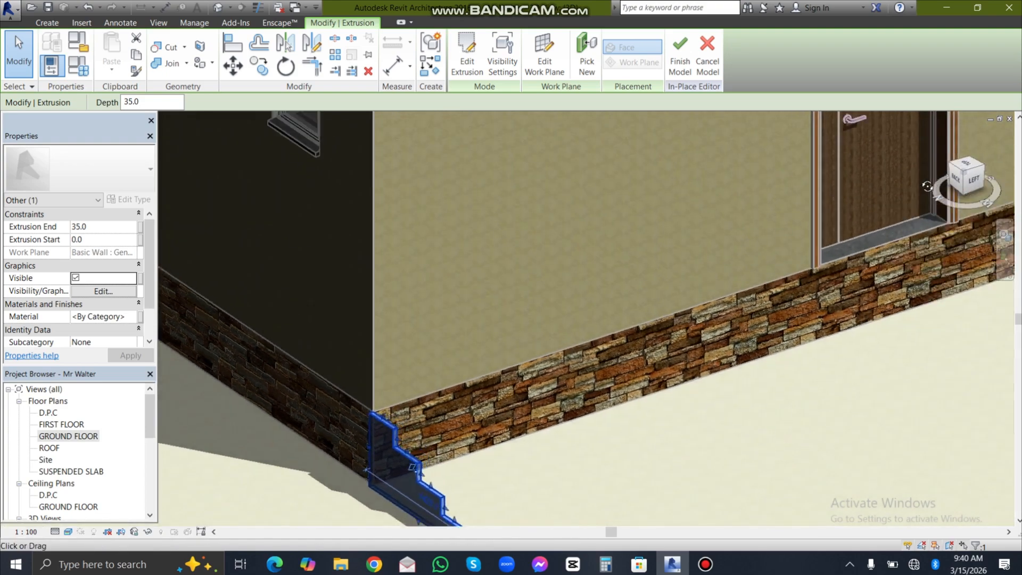
scroll(864, 199, down, 3)
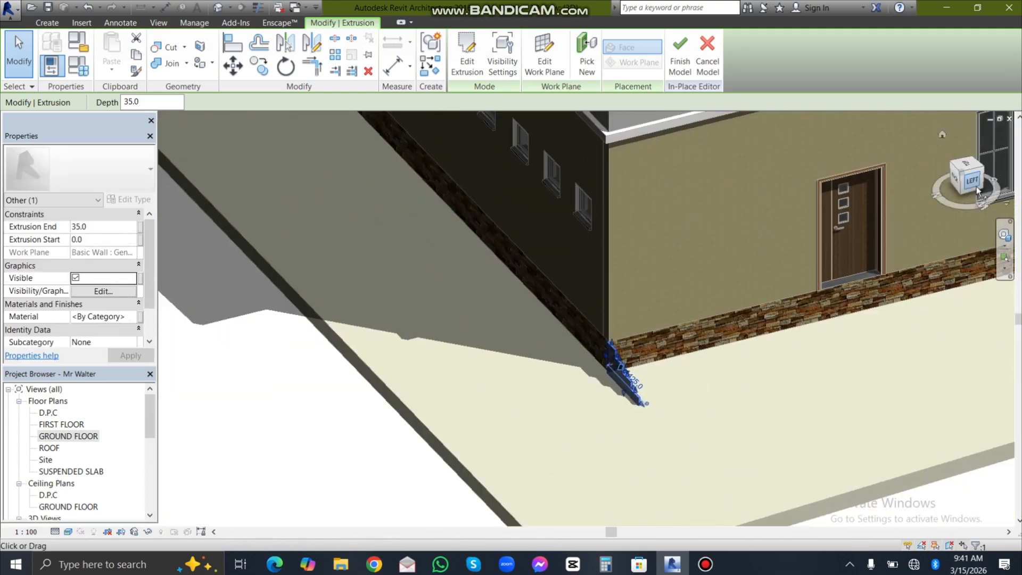
drag(971, 180, 918, 197)
scroll(764, 275, down, 1)
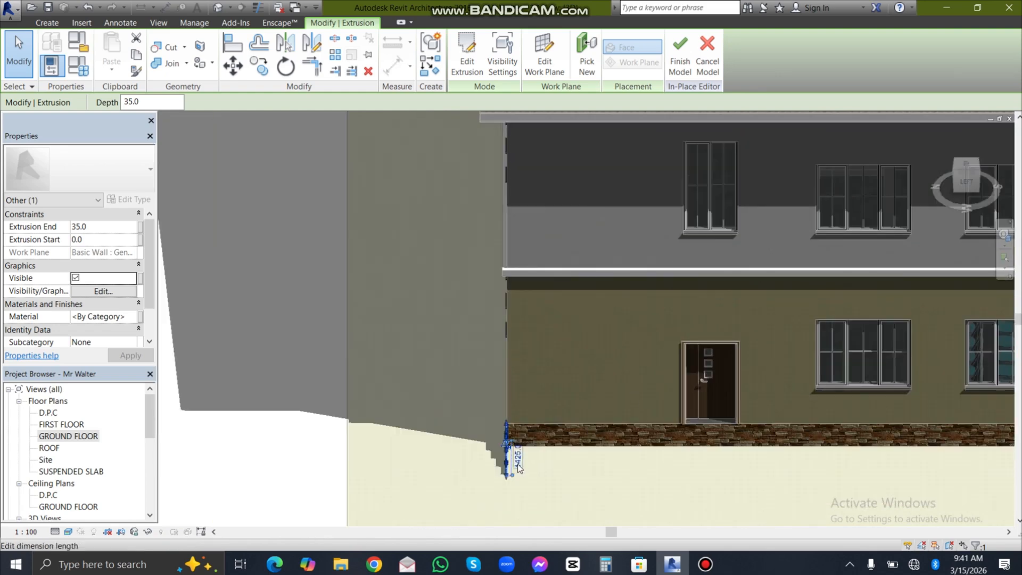
scroll(516, 469, up, 3)
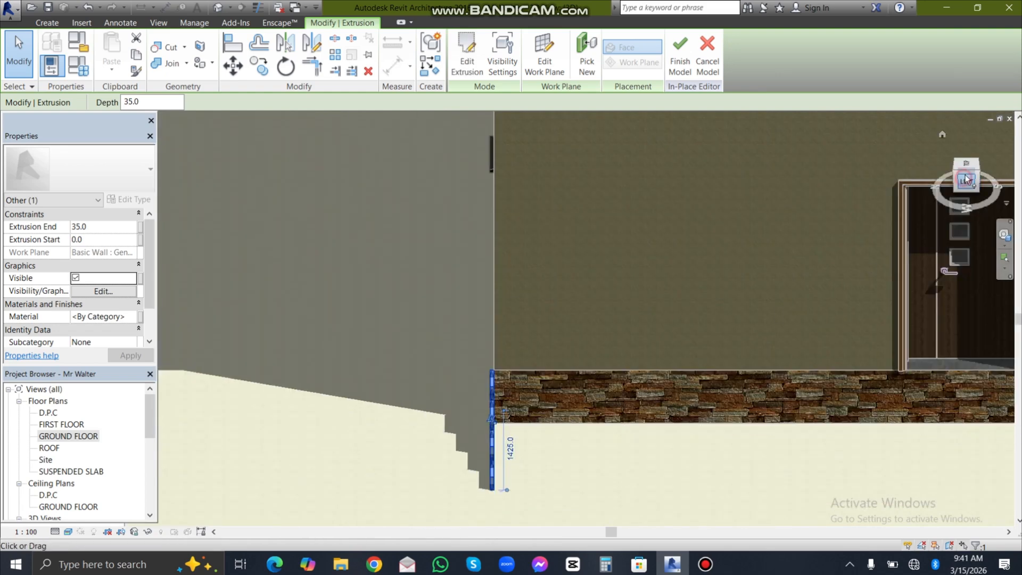
click(966, 179)
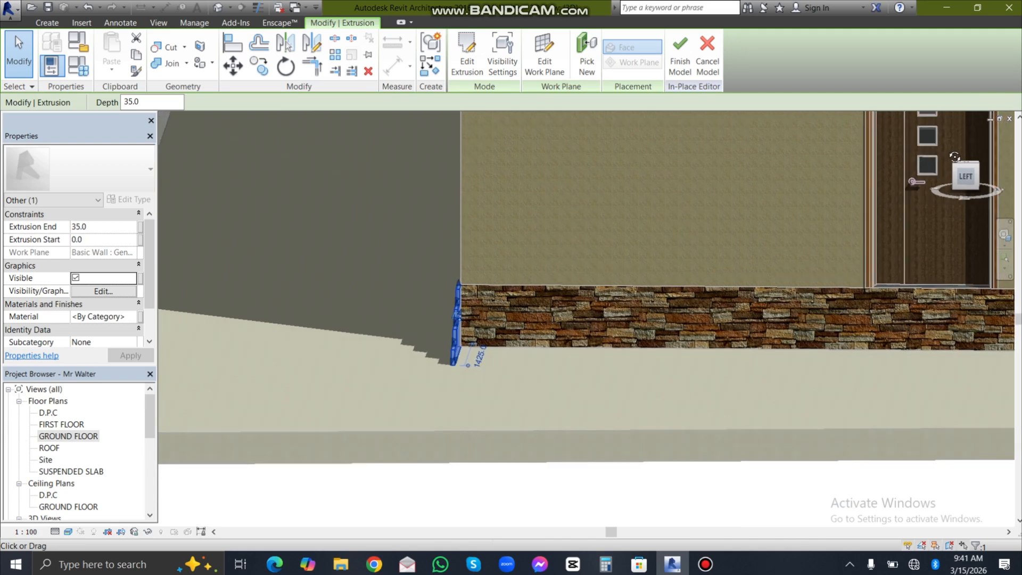
click(233, 66)
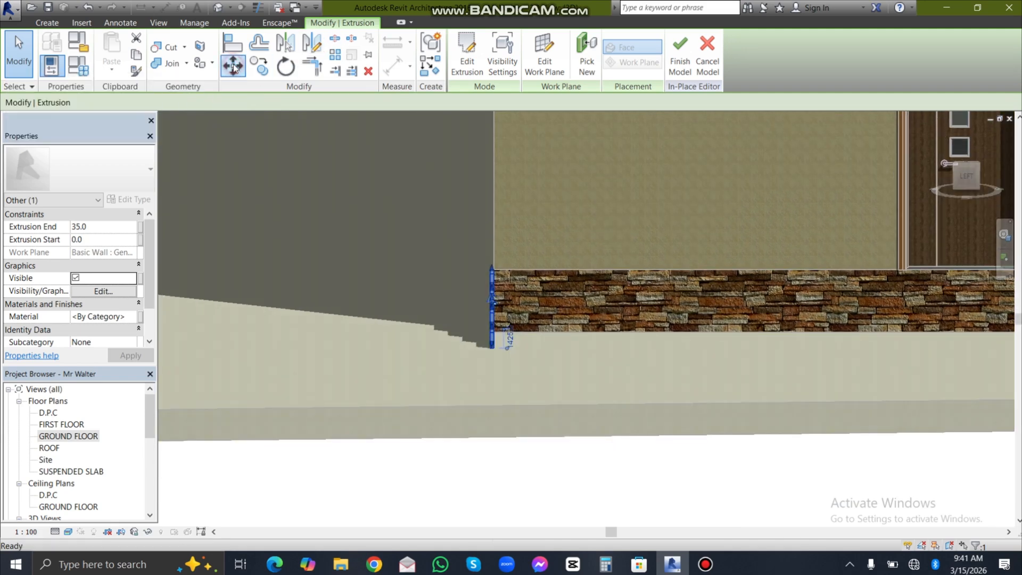
scroll(500, 272, up, 3)
scroll(500, 272, up, 4)
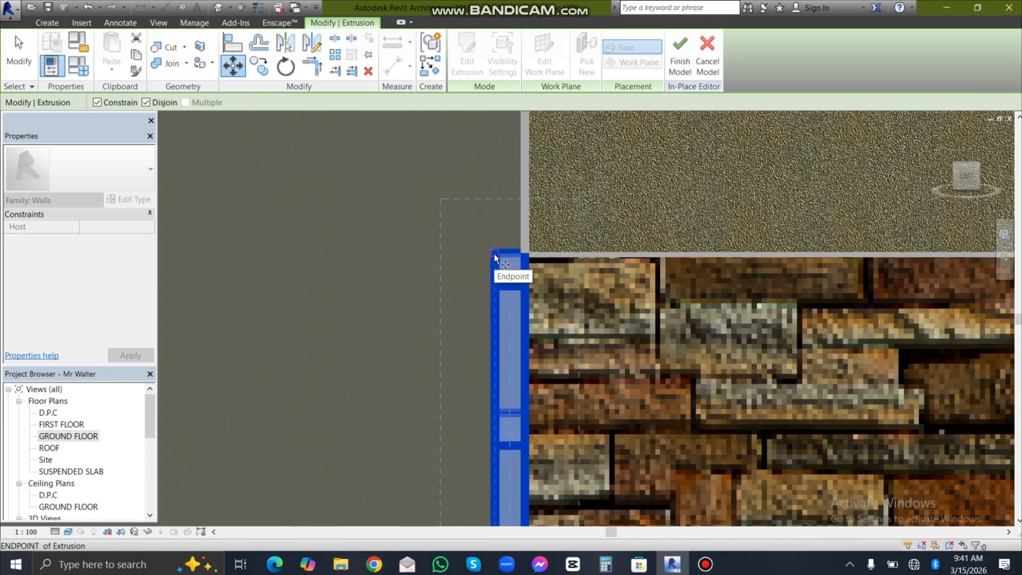
click(494, 255)
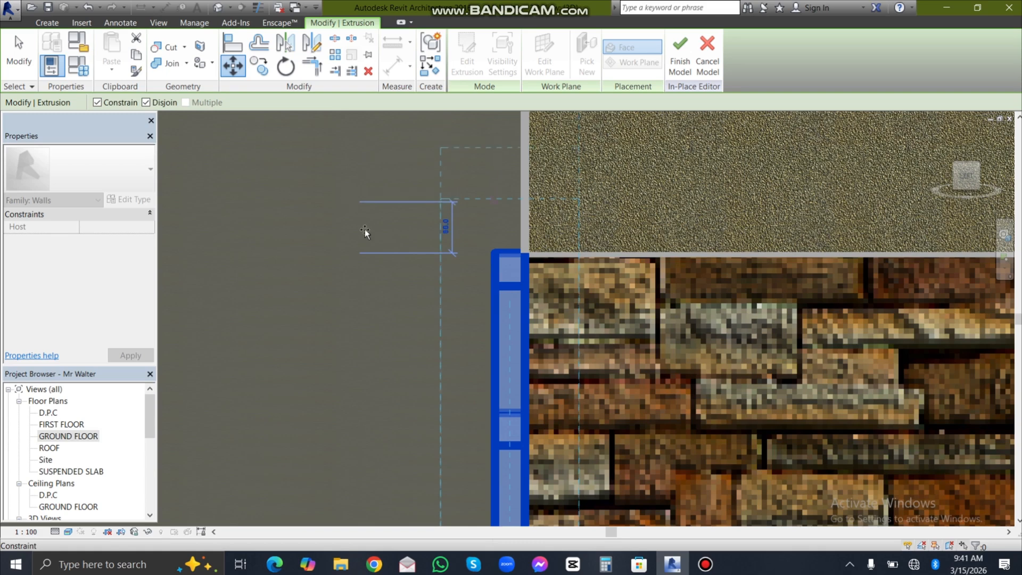
click(98, 103)
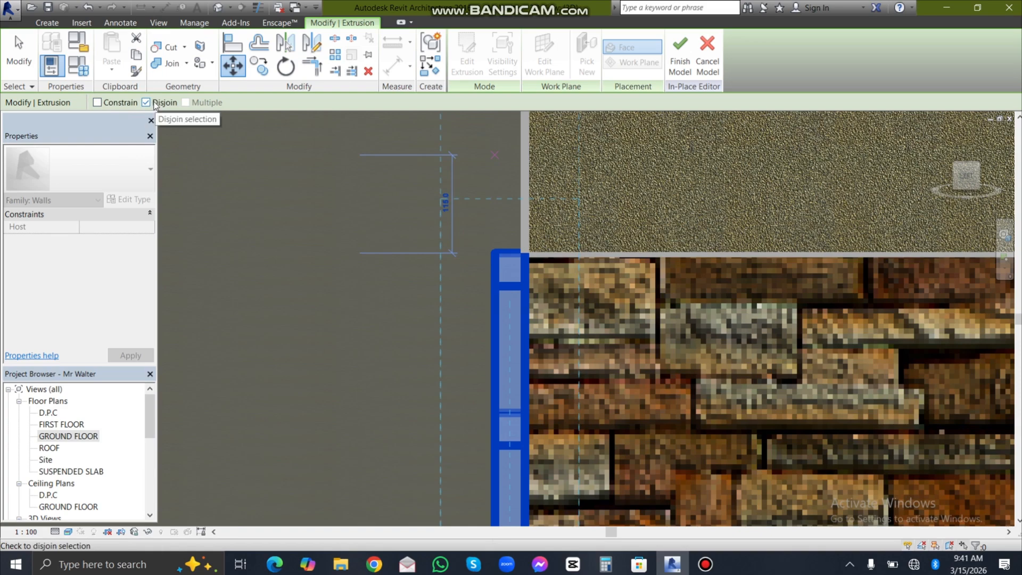
scroll(476, 250, down, 3)
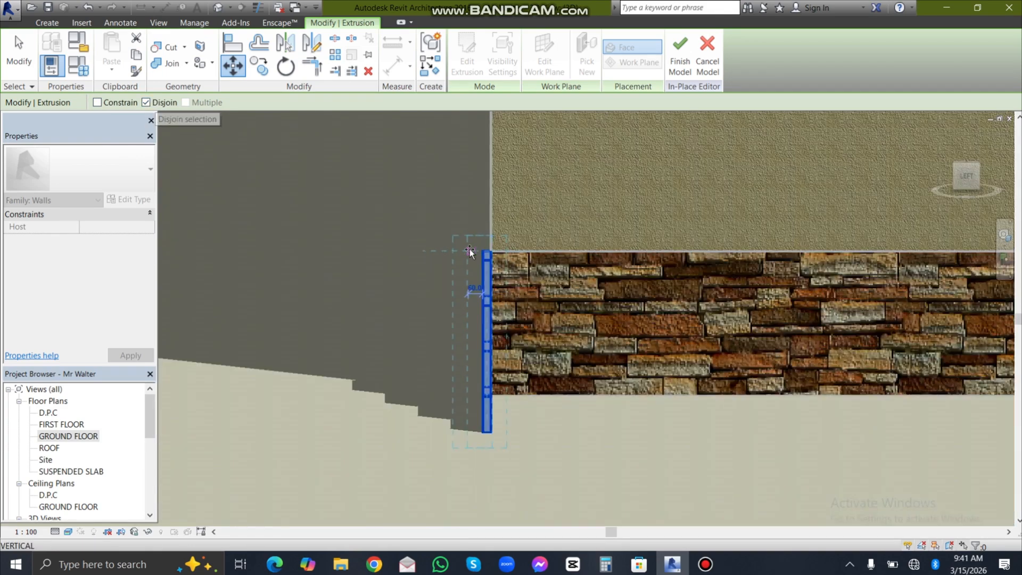
scroll(542, 251, down, 3)
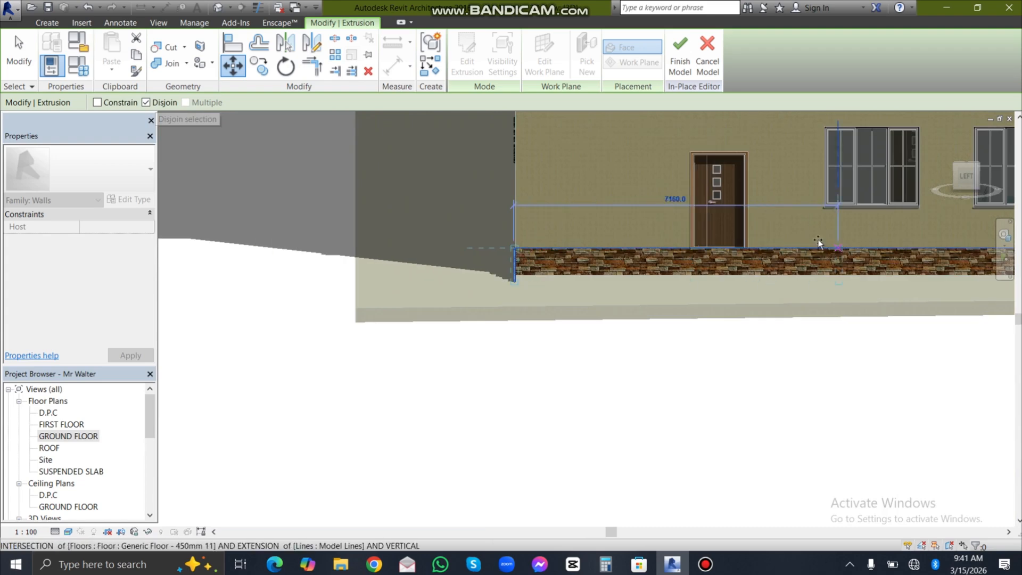
scroll(703, 229, up, 8)
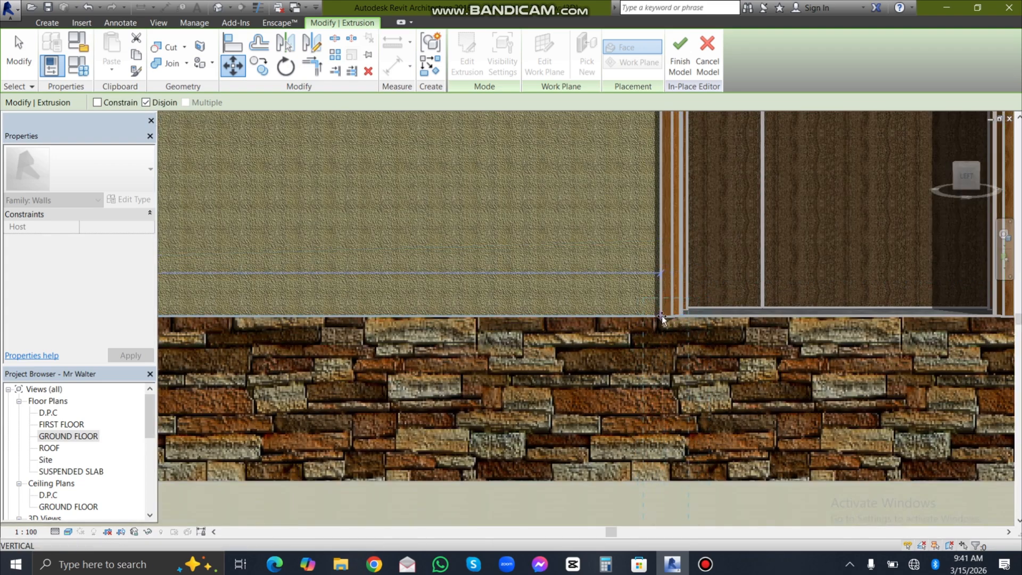
click(662, 317)
scroll(495, 299, down, 2)
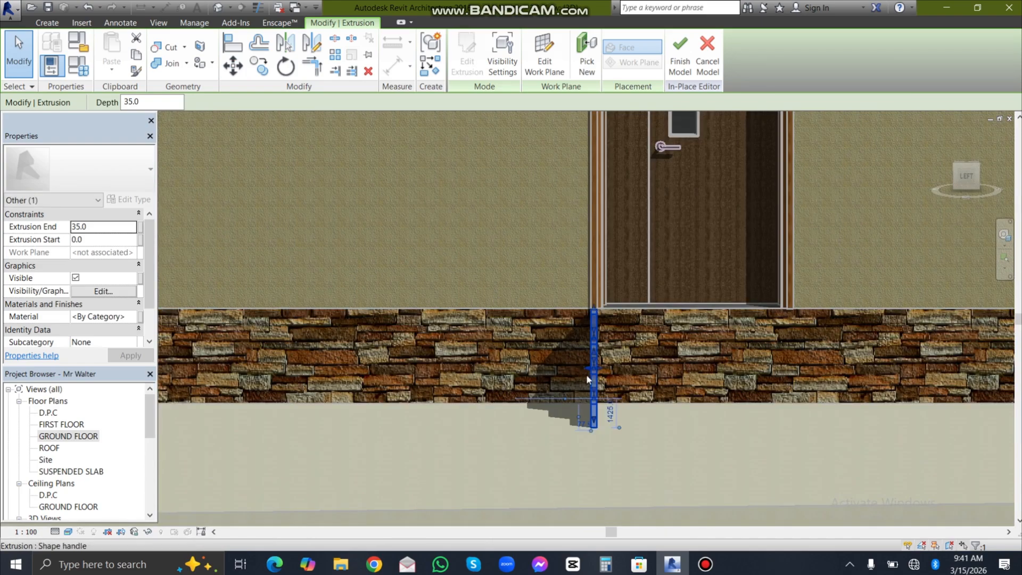
Stretch the stepped extrusion's side face to the far edge of the door frame, giving a 1270 mm depth, and finish the in-place model.
scroll(587, 379, up, 5)
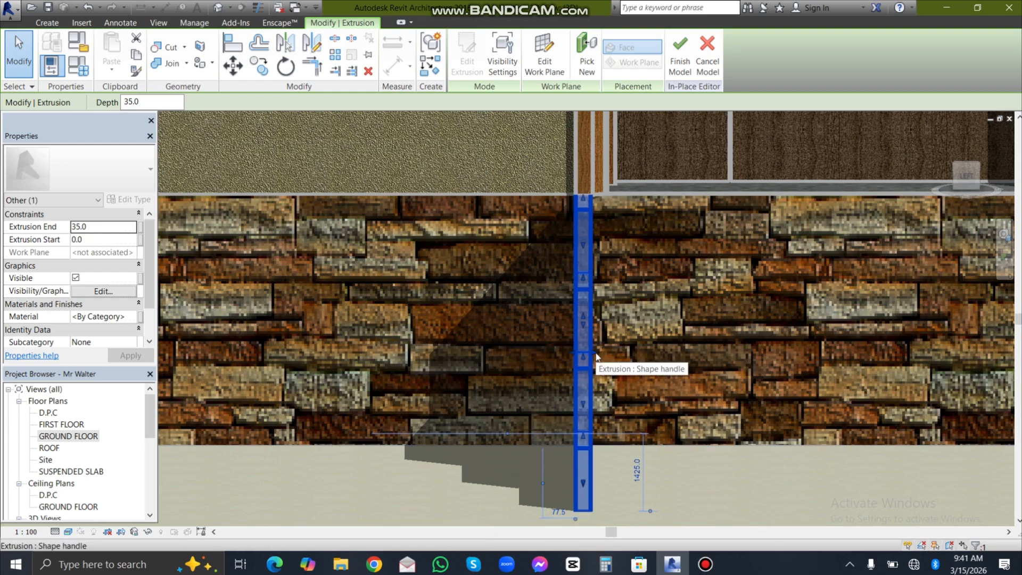
scroll(596, 356, down, 1)
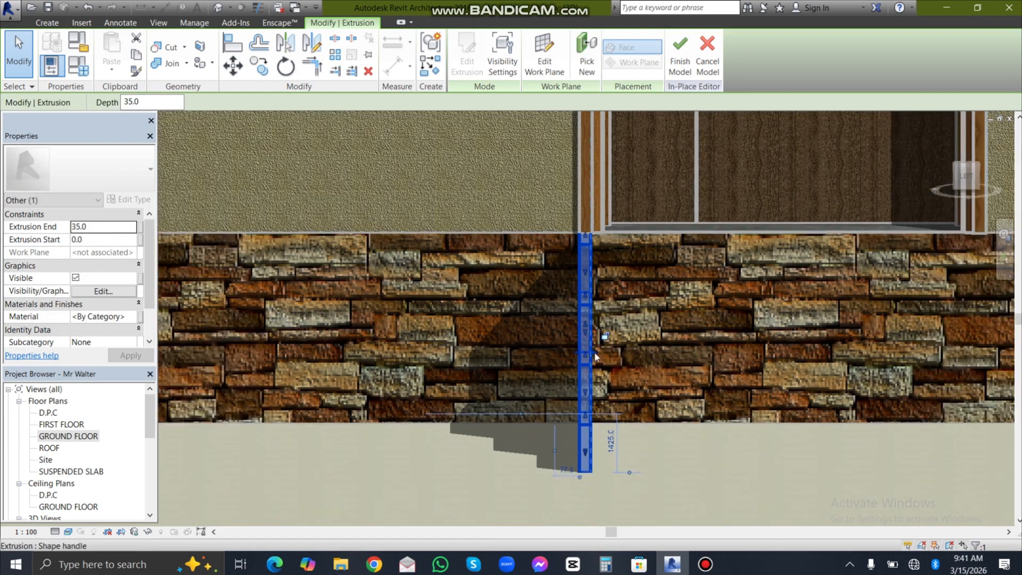
drag(595, 356, 853, 334)
drag(925, 328, 984, 325)
scroll(659, 353, down, 2)
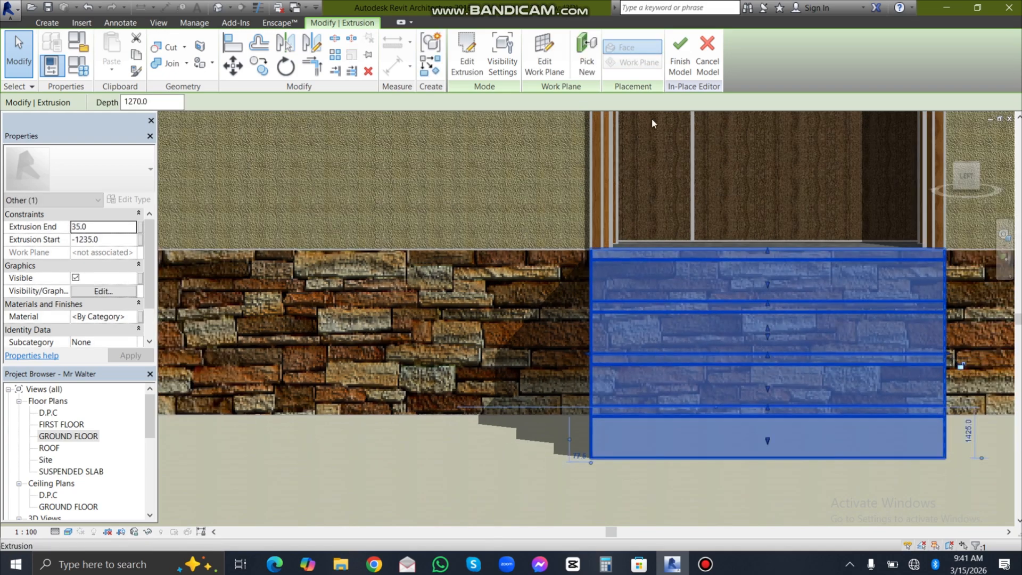
click(681, 53)
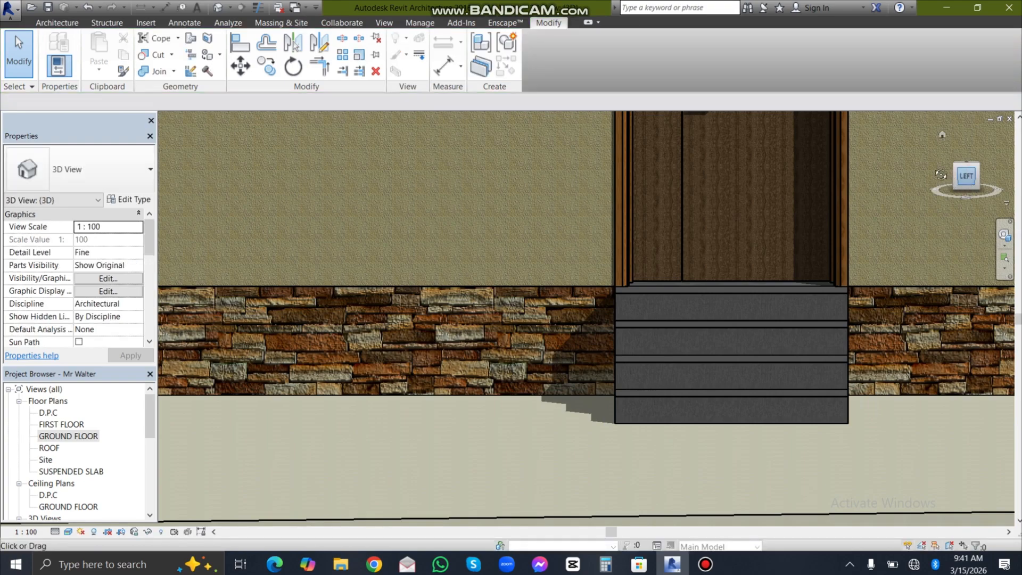
Examine the finished entrance steps below the side door from an angled 3D view.
drag(940, 174, 966, 184)
scroll(758, 236, down, 4)
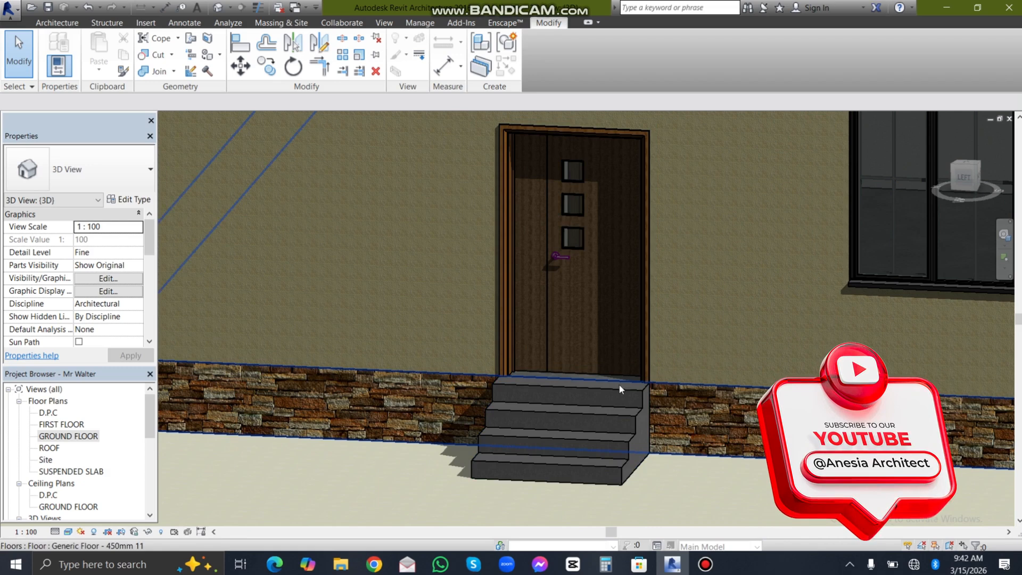
scroll(644, 381, down, 2)
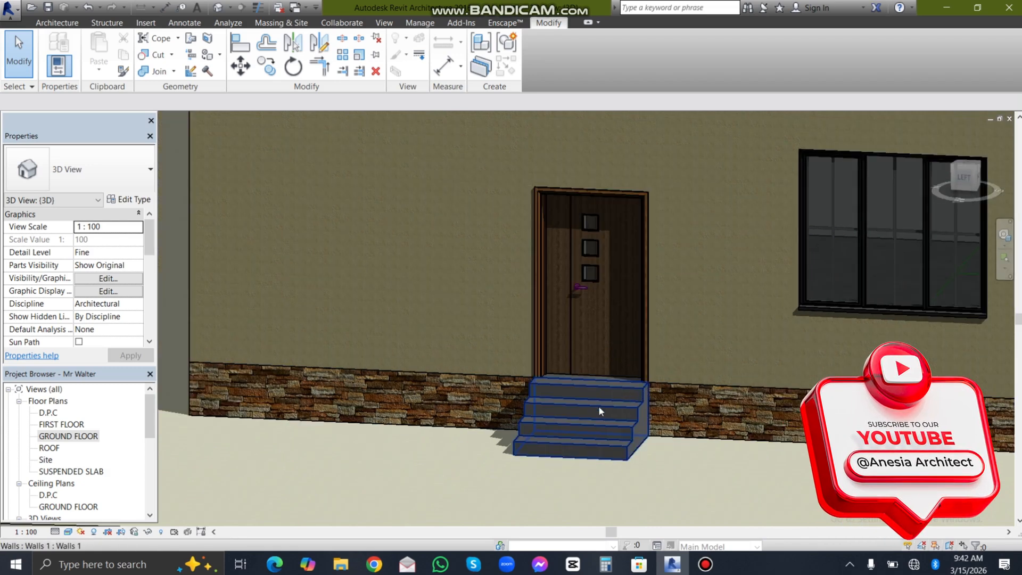